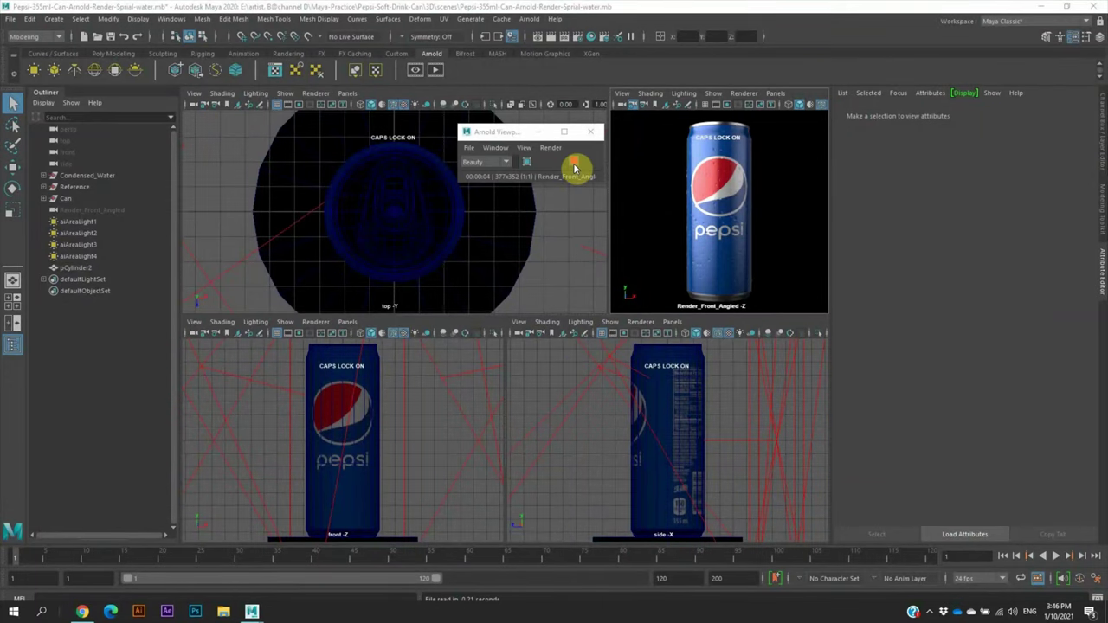
Close the Arnold render preview and hide Condensed_Water through pCylinder2 in the Outliner
left_click(591, 132)
left_click(86, 175)
left_click(76, 268, "shift")
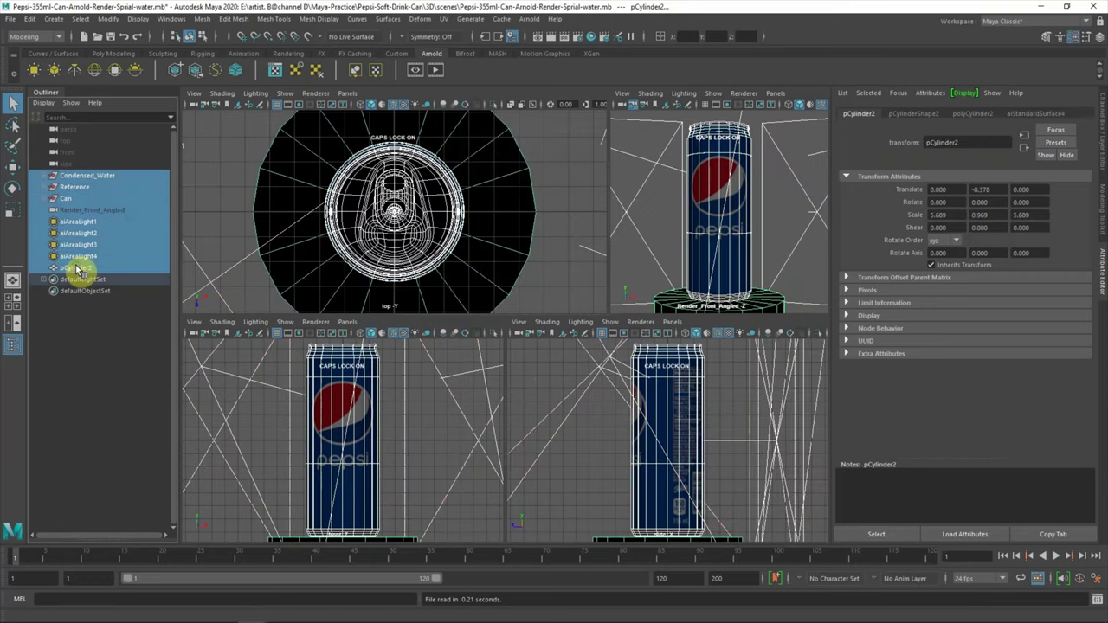
key("h")
left_click(87, 358)
Hide one more Outliner item so only the Pepsi can remains, then clear the selection
left_click(78, 201)
key("h")
left_click(95, 342)
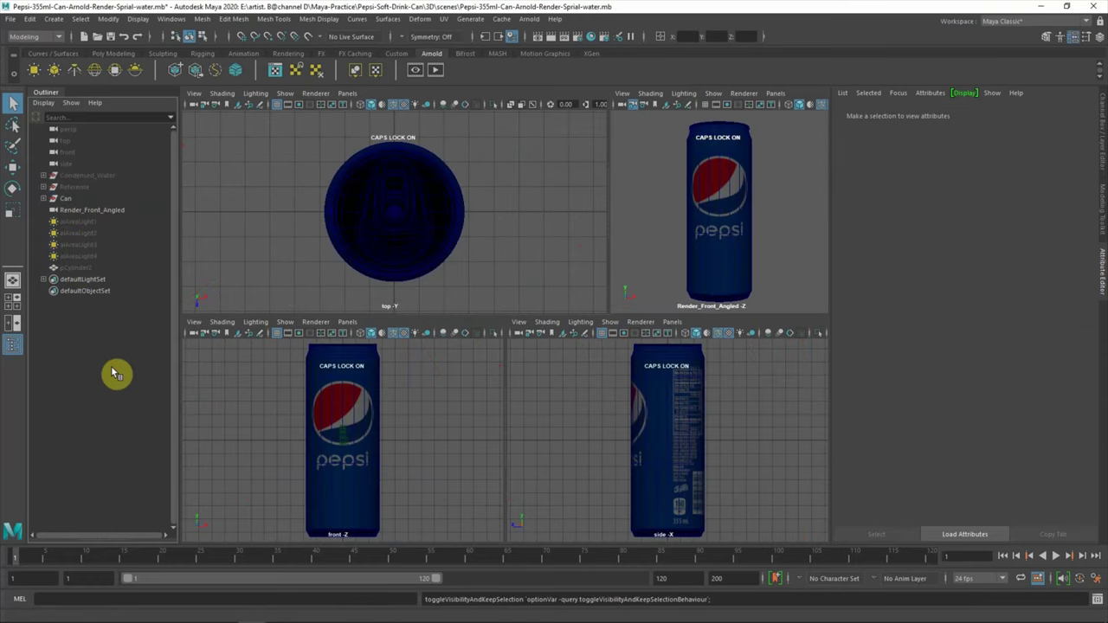
left_click(95, 212)
left_click(236, 234)
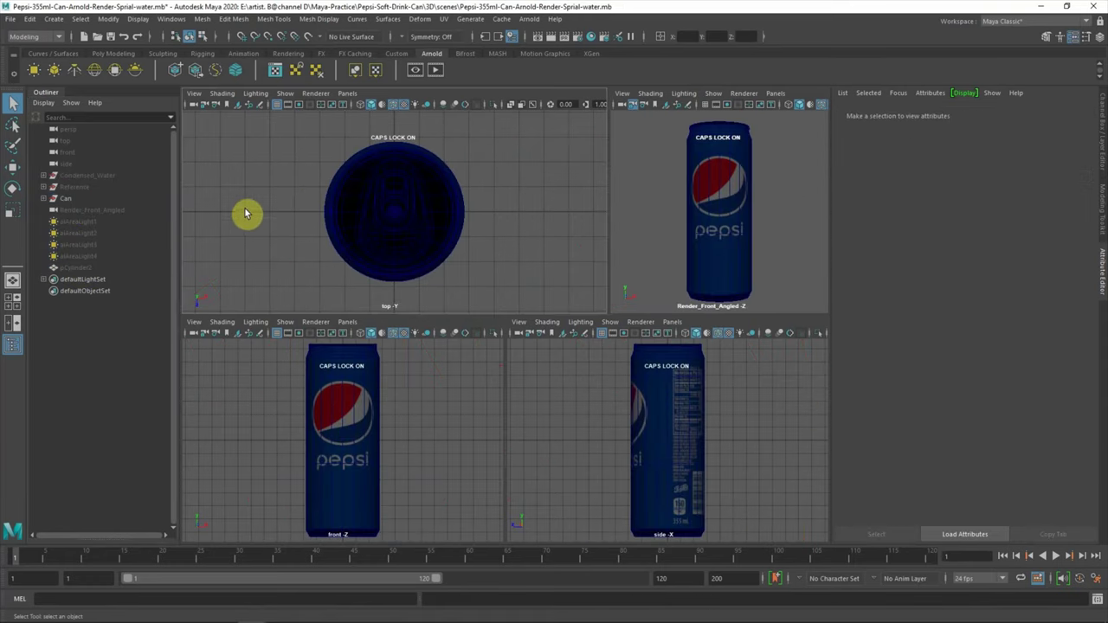
left_click(56, 19)
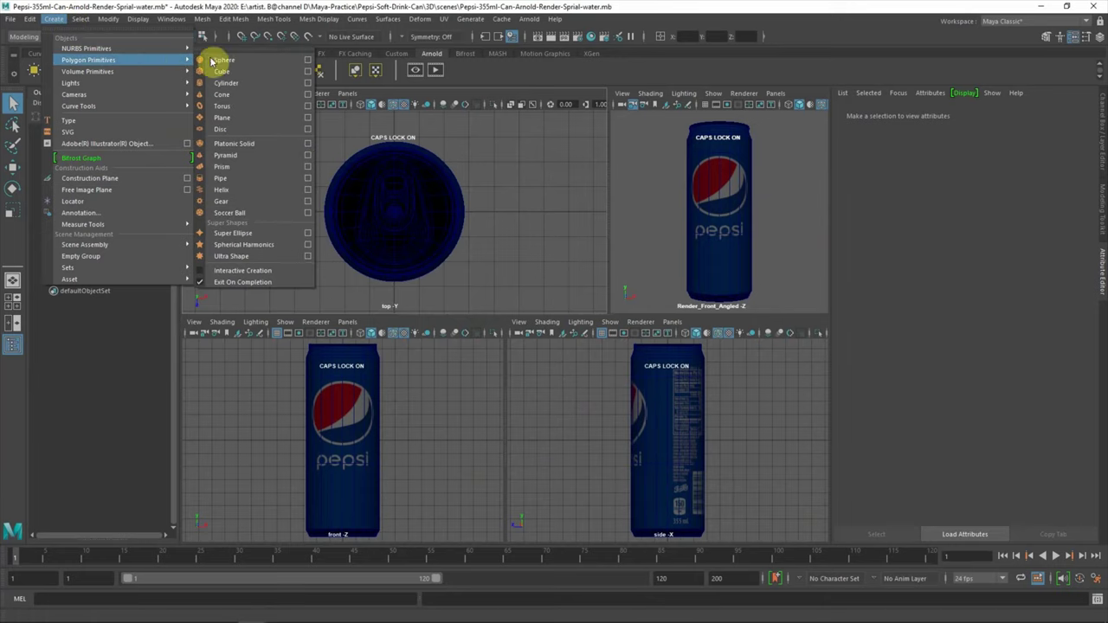
Add a polygon helix with 2 coils, height 13.411 and width 6.710, with the can X-rayed
left_click(280, 178)
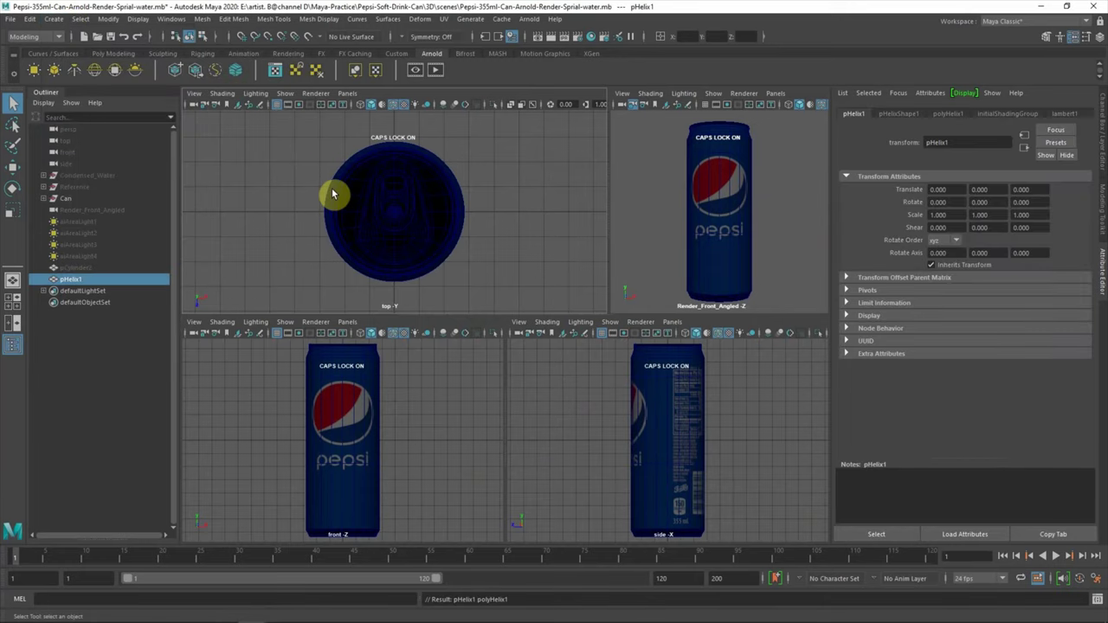
left_click(285, 327)
left_click(249, 439)
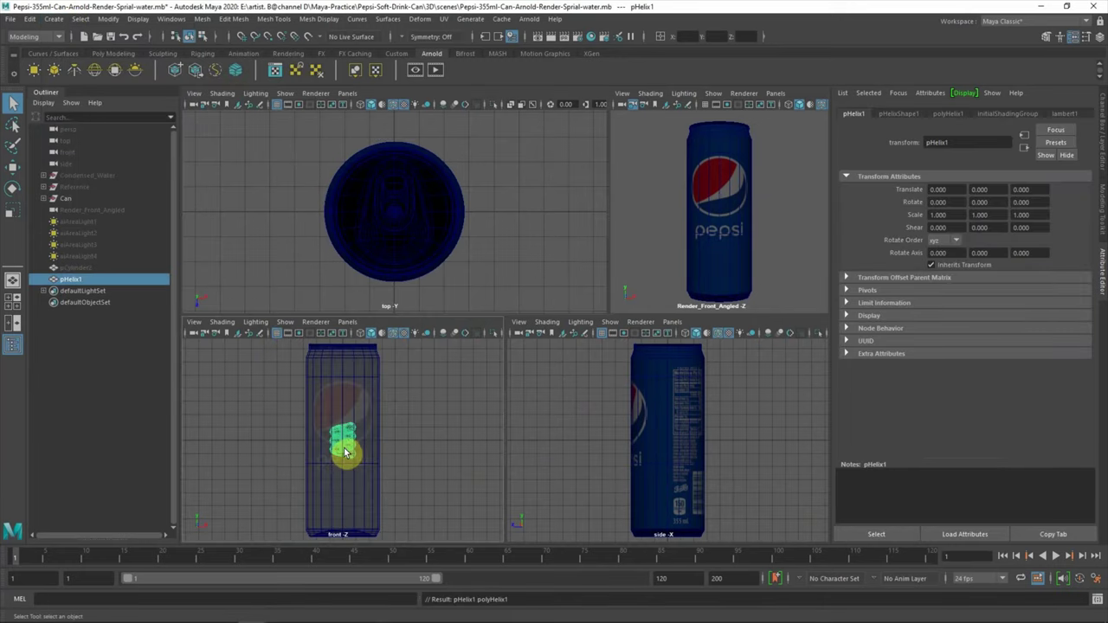
key("space")
left_click(947, 113)
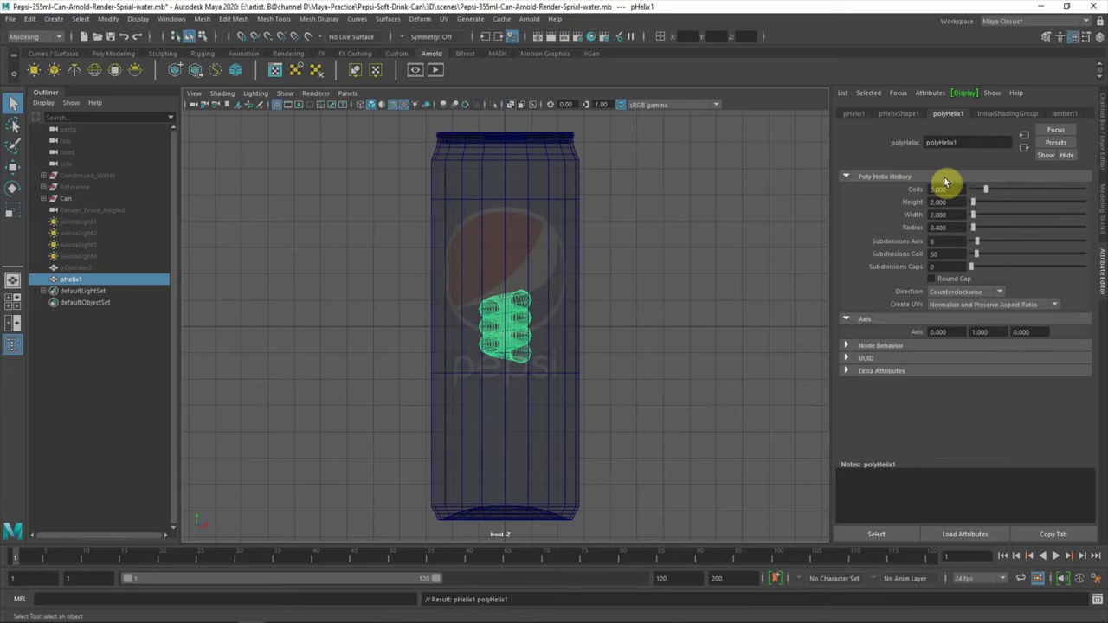
mouse_move(970, 201)
left_mouse_down()
mouse_move(981, 223)
mouse_move(987, 212)
left_mouse_up()
type("2")
key("Return")
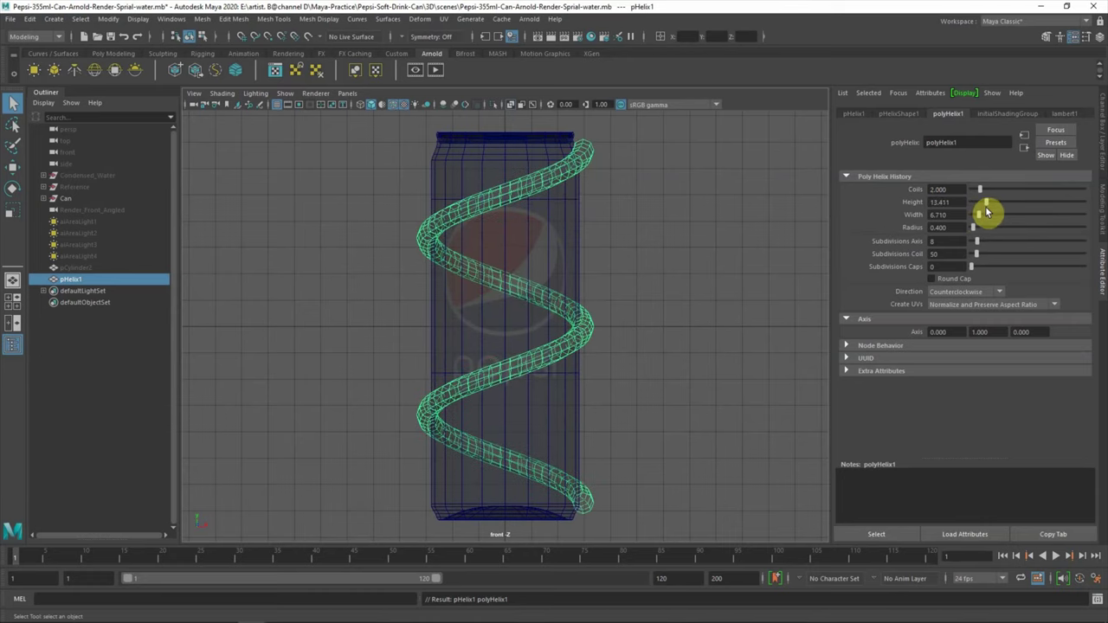
key("ctrl+z")
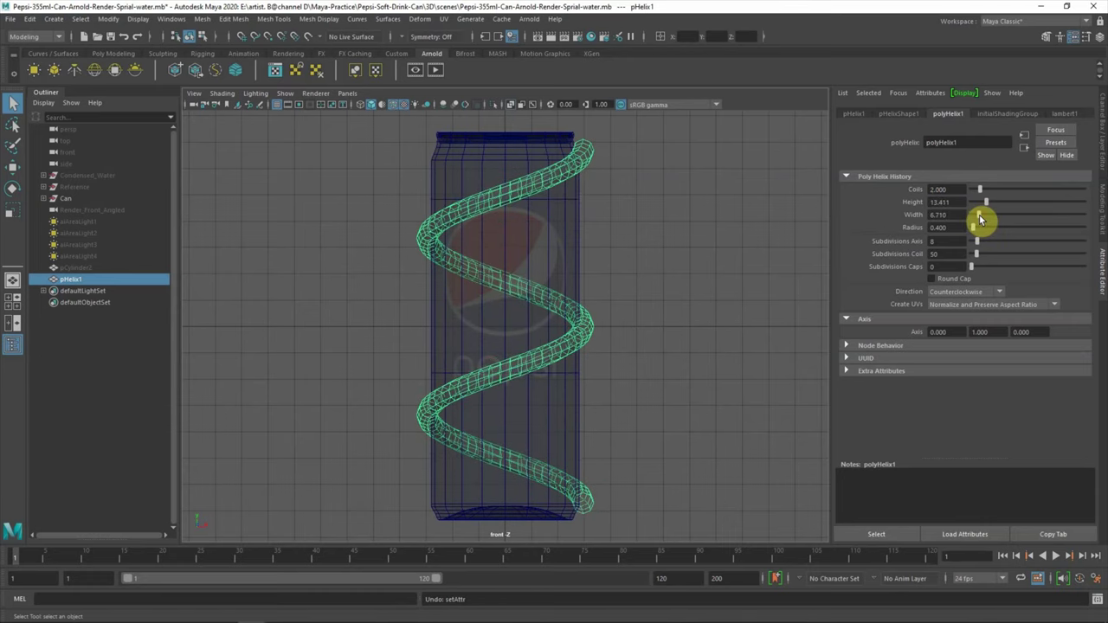
left_click(743, 250)
key("space")
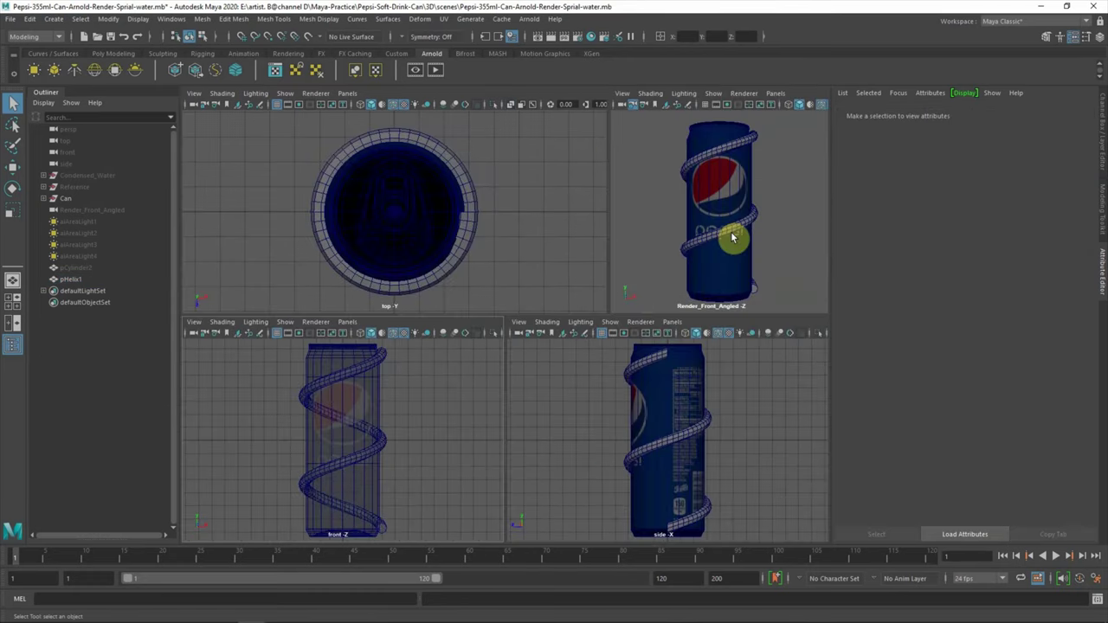
Switch the top-right panel to the perspective camera and orbit to face the can
left_click(775, 93)
left_click(906, 117)
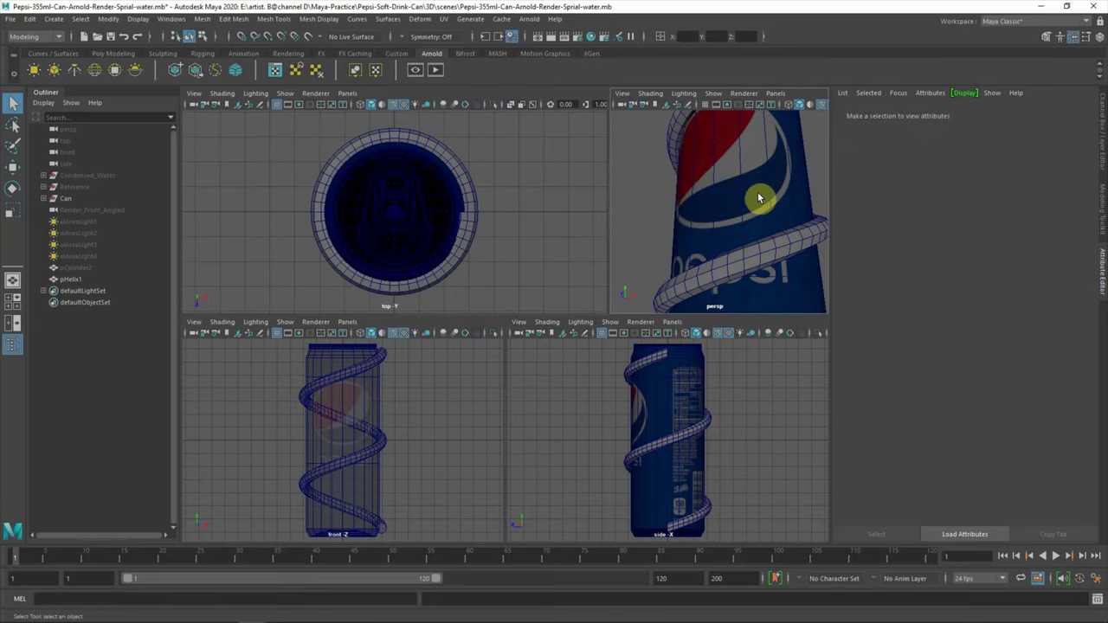
key("space")
mouse_move(644, 332)
left_mouse_down("alt")
mouse_move(644, 312)
mouse_move(688, 296)
mouse_move(626, 277)
left_mouse_up("alt")
left_click(222, 93)
left_click(378, 173)
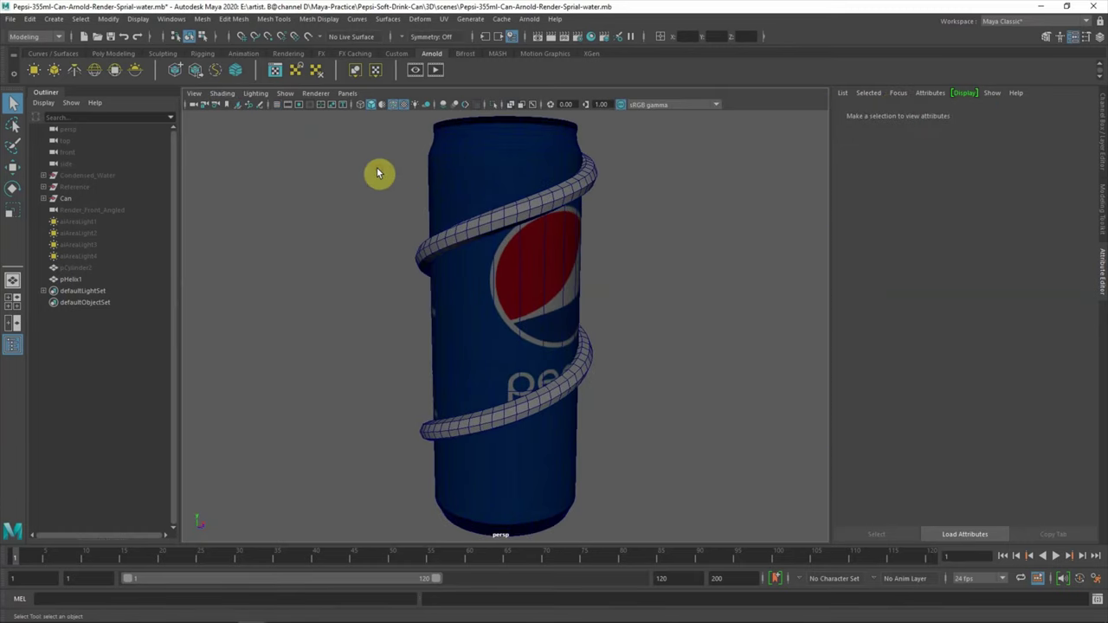
key("space")
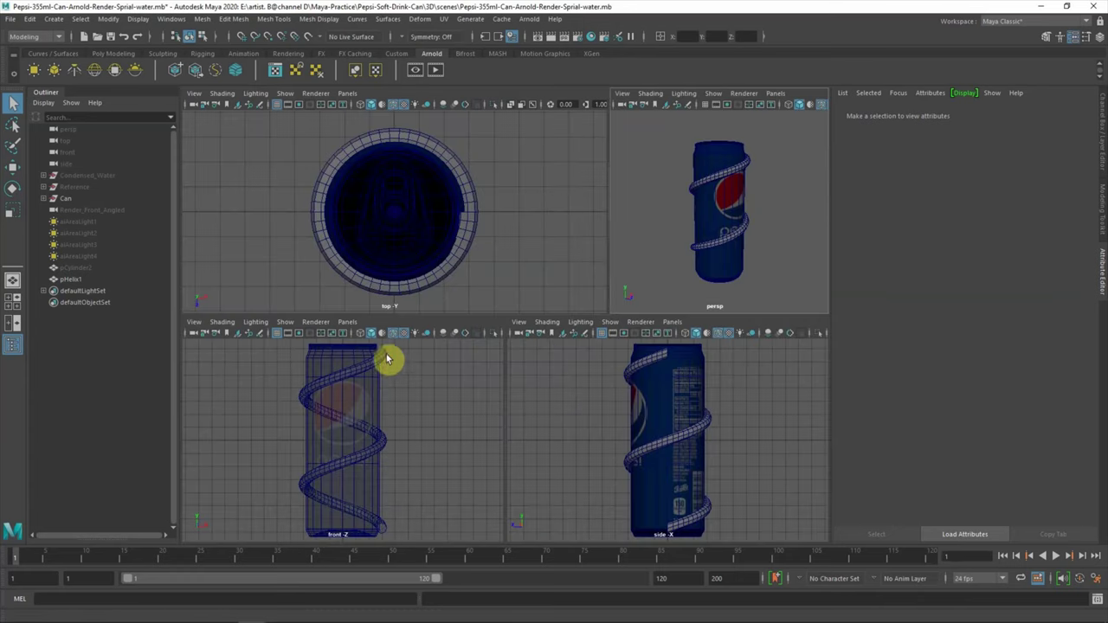
left_click(65, 200)
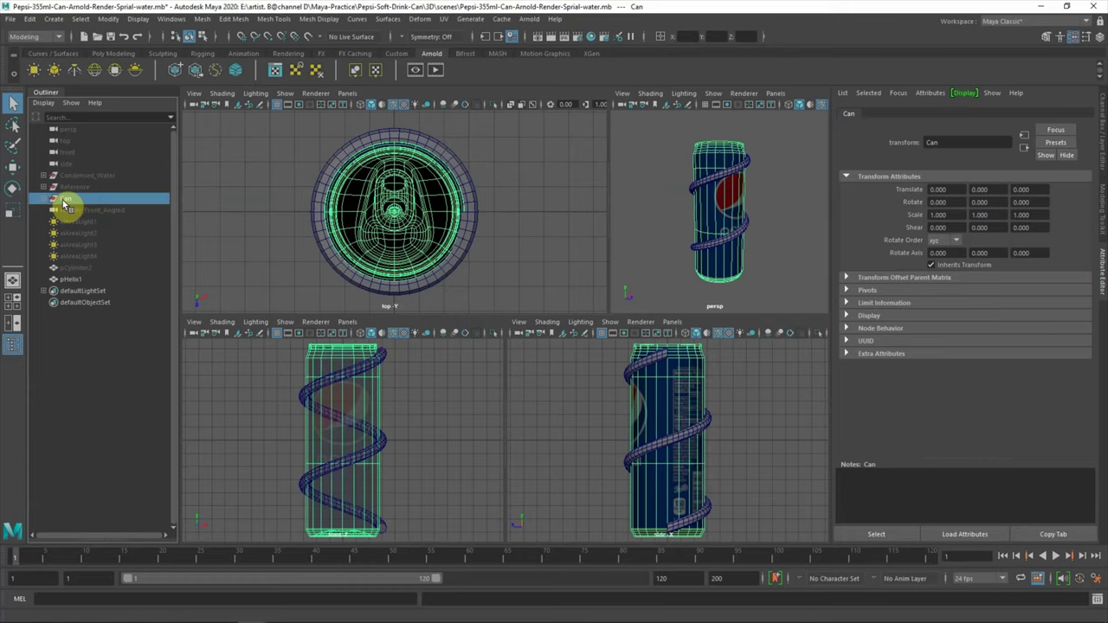
Hide the can and select an edge loop running along the helix
key("ctrl+h")
key("space")
left_click_drag(586, 228, 619, 225, "alt")
right_click(638, 168)
left_click(586, 164)
right_click_drag(581, 152, 582, 177)
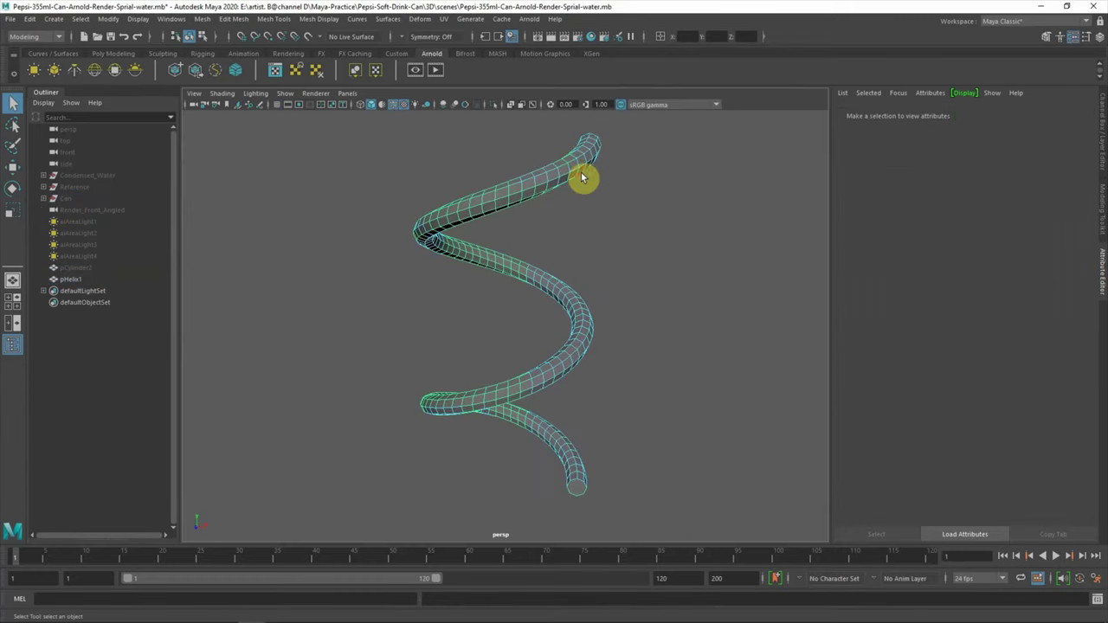
left_click(577, 173)
Duplicate the helix edges as surface curves and attach them into one spiral curve
left_click(358, 20)
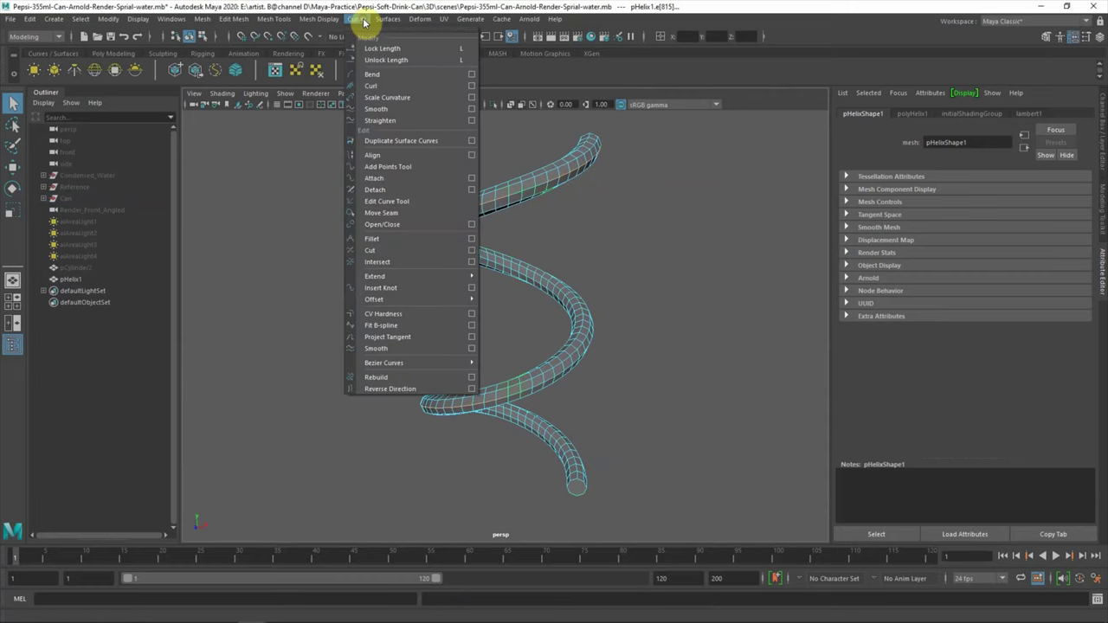
left_click(432, 143)
mouse_move(173, 188)
left_mouse_down()
mouse_move(164, 391)
mouse_move(178, 191)
left_mouse_up()
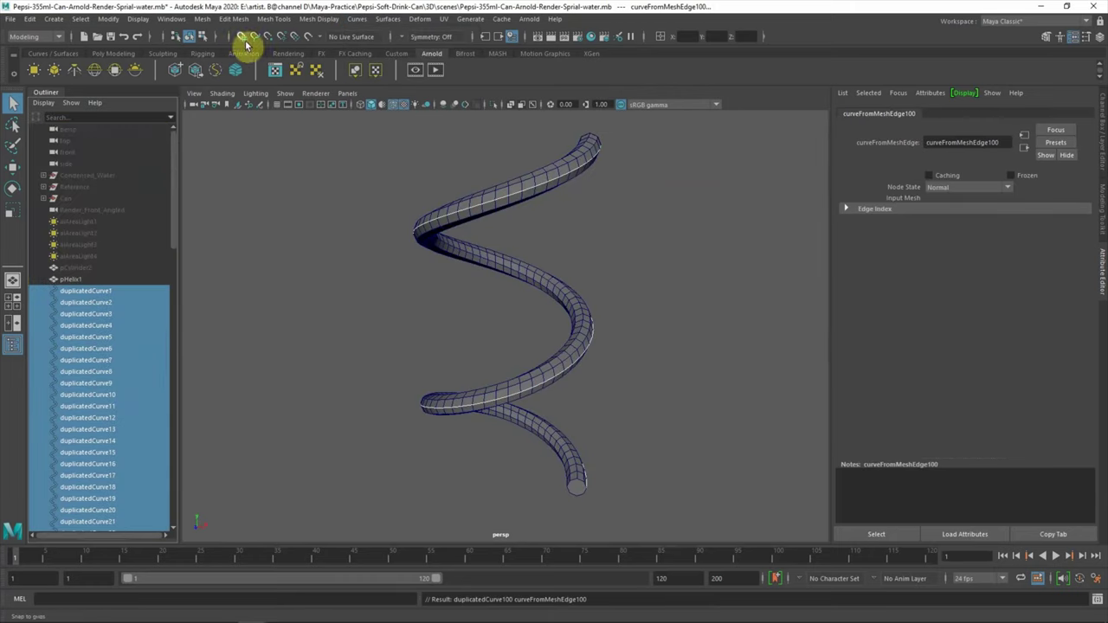
left_click(359, 19)
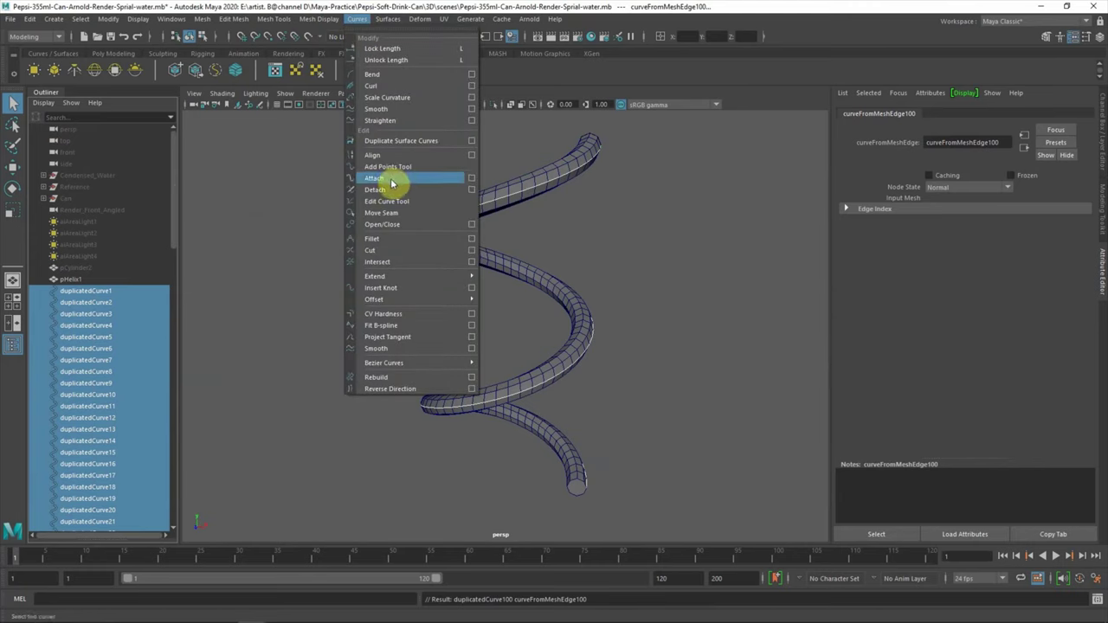
left_click(387, 178)
Select all the leftover duplicatedCurve objects in the Outliner
left_click_drag(176, 176, 151, 474)
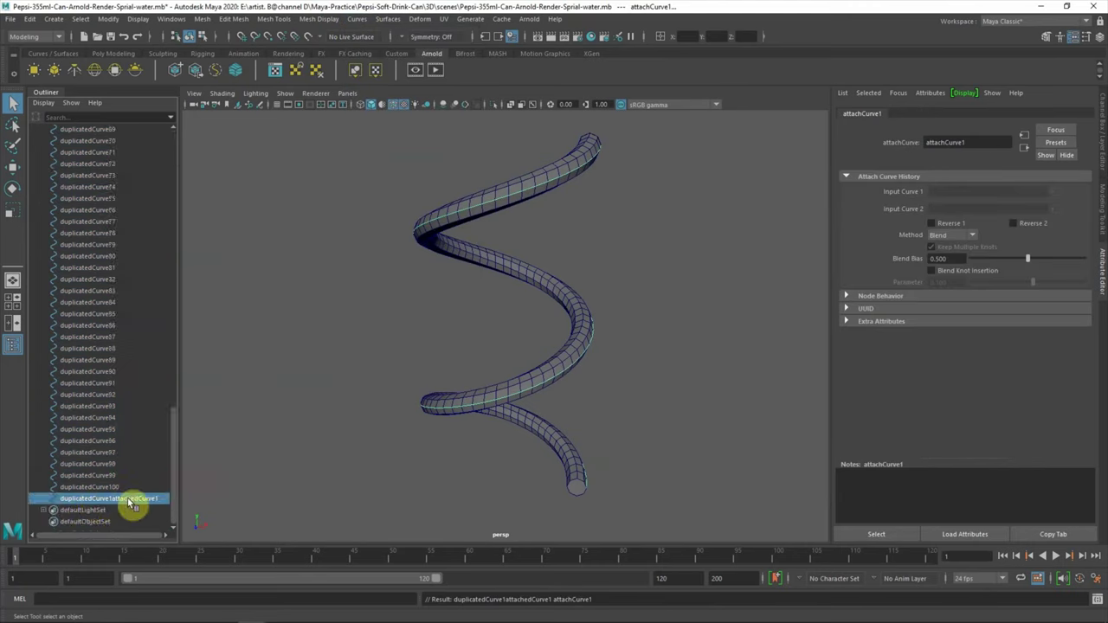
left_click(121, 488)
left_click_drag(177, 483, 173, 221)
left_click(130, 294, "shift")
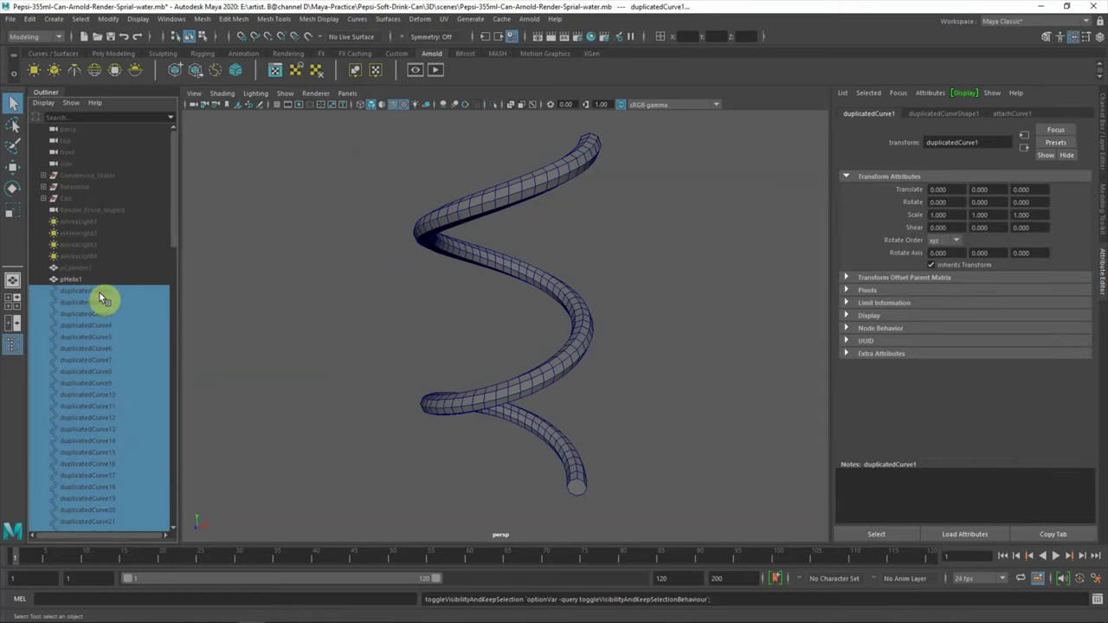
Delete the leftover curves, hide the helix mesh, unhide the can and select the spiral
key("Delete")
left_click(96, 280)
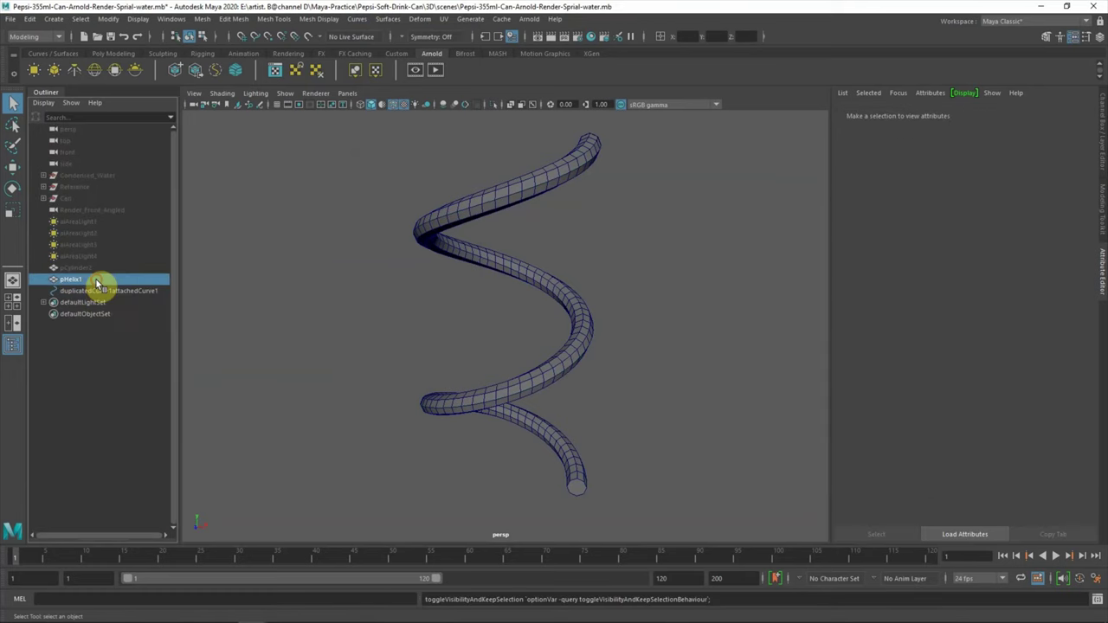
key("ctrl+h")
left_click(515, 401)
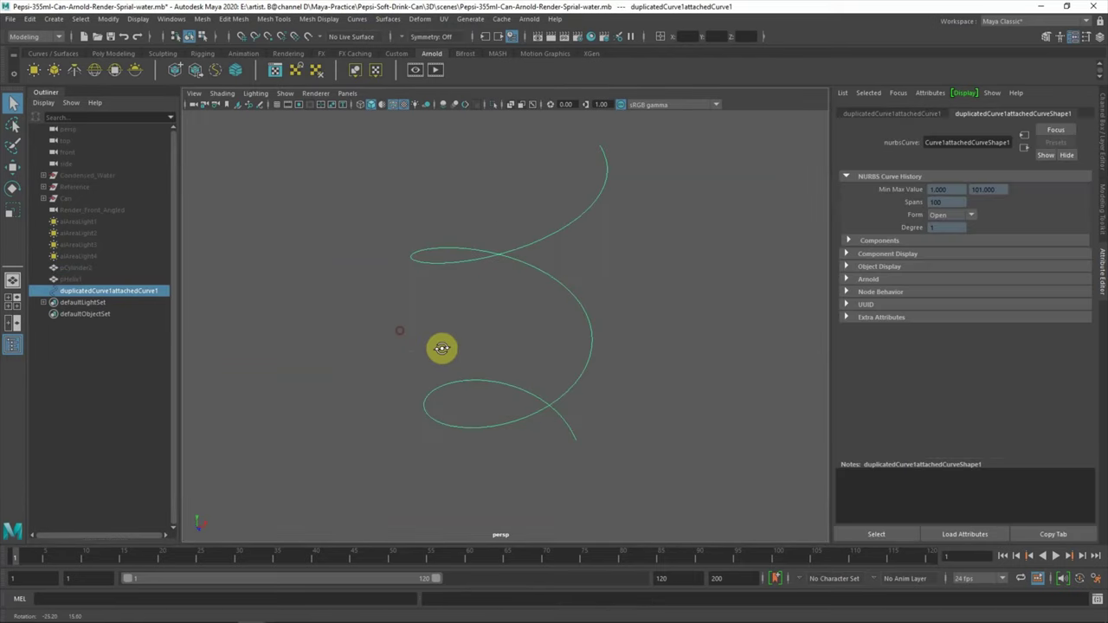
left_click(73, 200)
key("shift+h")
left_click(343, 346)
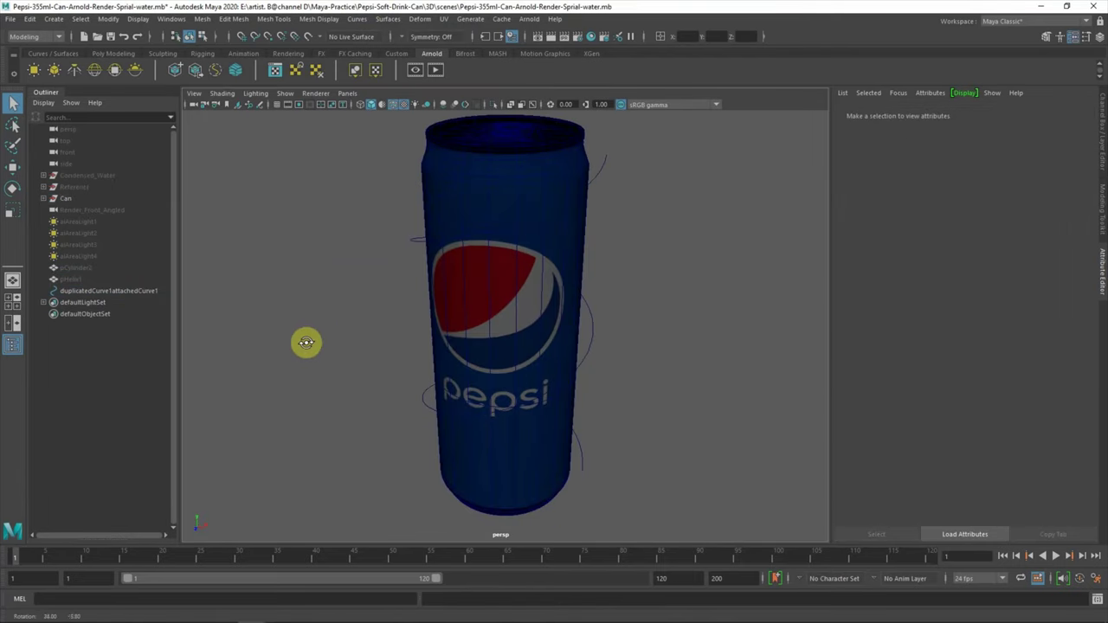
left_click(592, 346)
key("space")
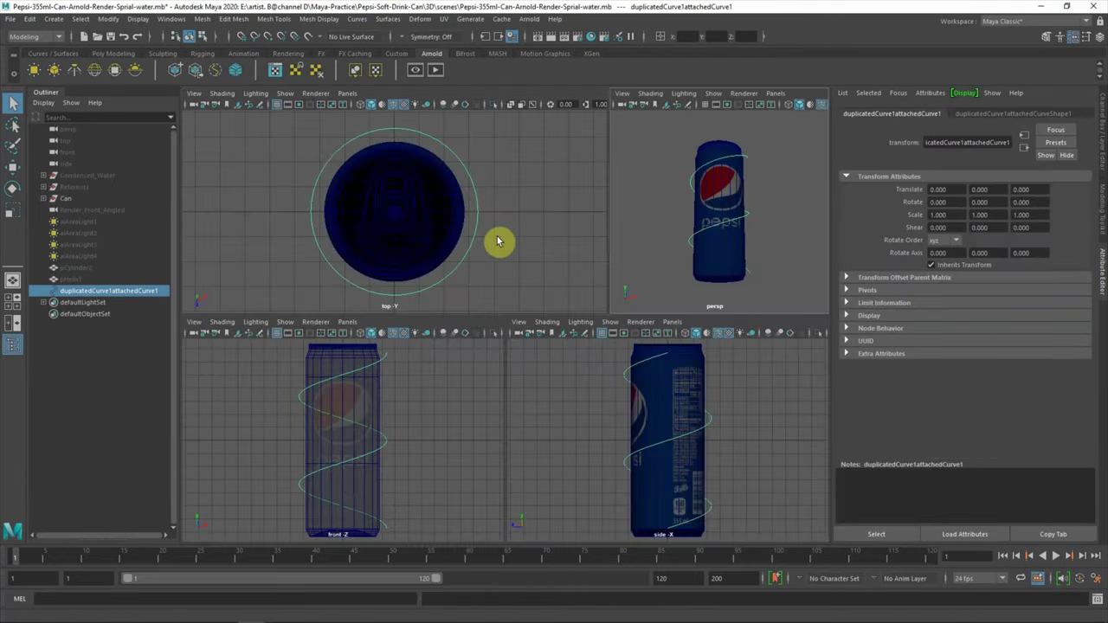
Rotate the spiral to −132.332 and scale it to 0.907/1.006/0.907 around the can
key("e")
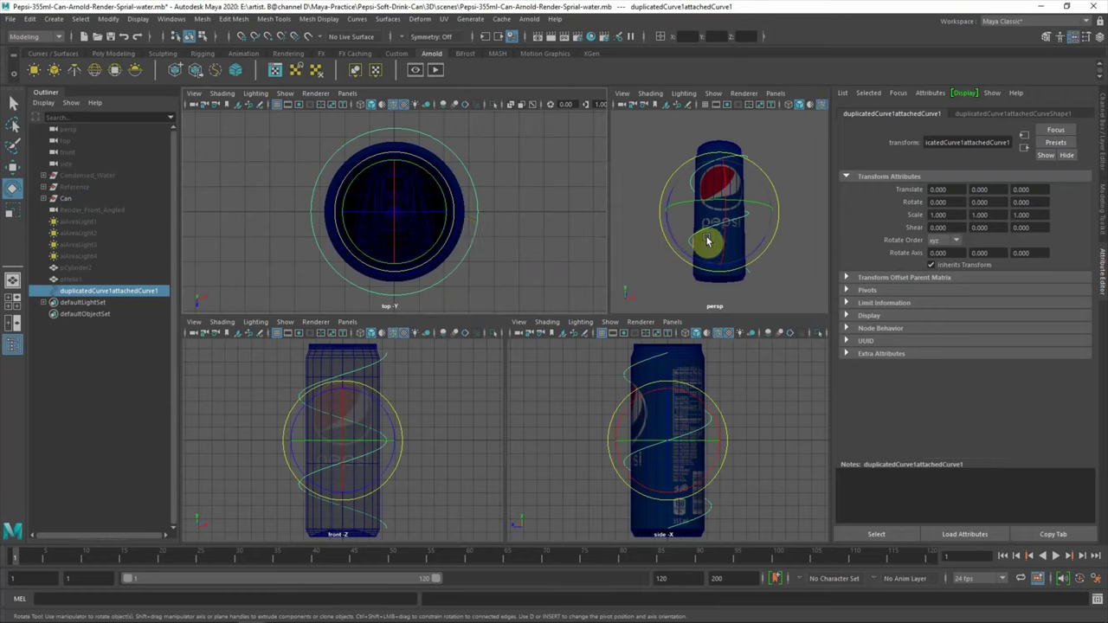
left_click_drag(742, 263, 672, 245)
left_click_drag(386, 438, 349, 456)
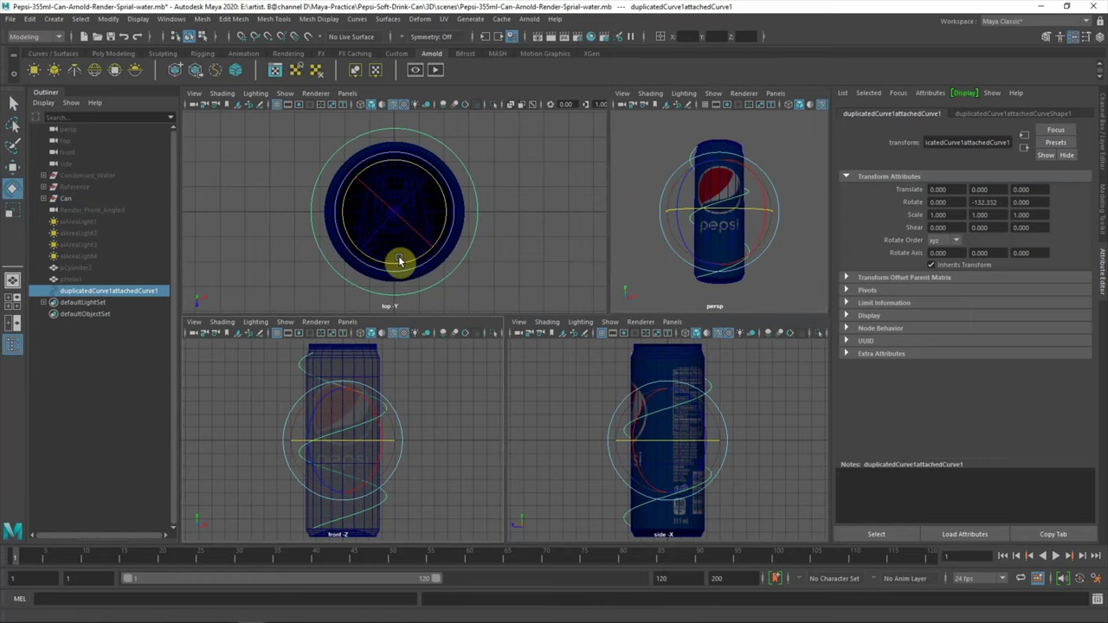
key("r")
left_click_drag(394, 213, 372, 212)
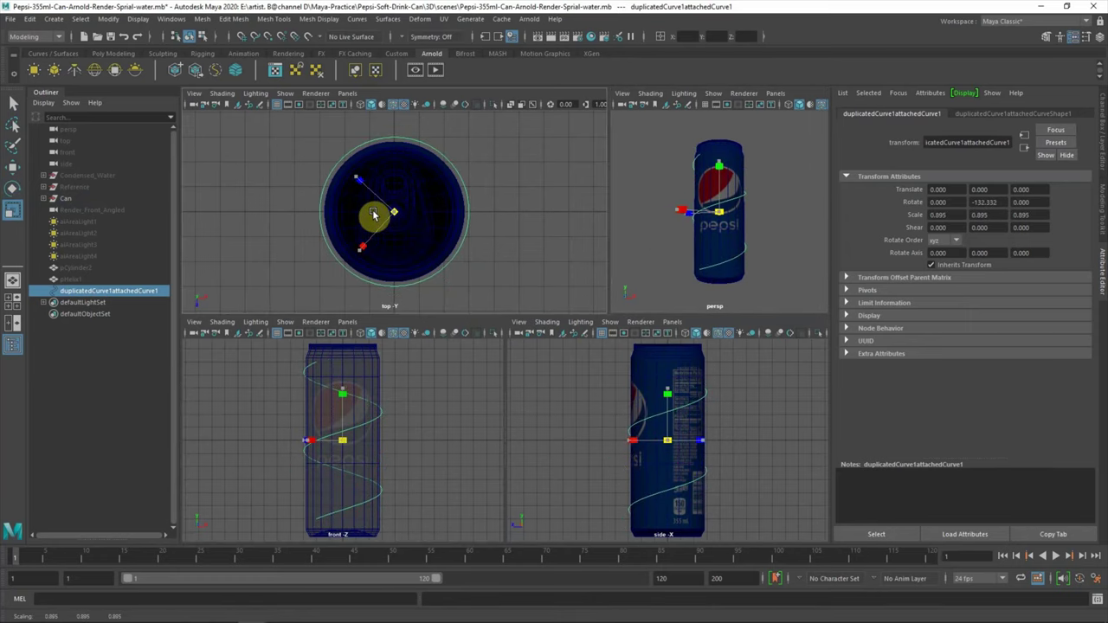
left_click(646, 165)
key("space")
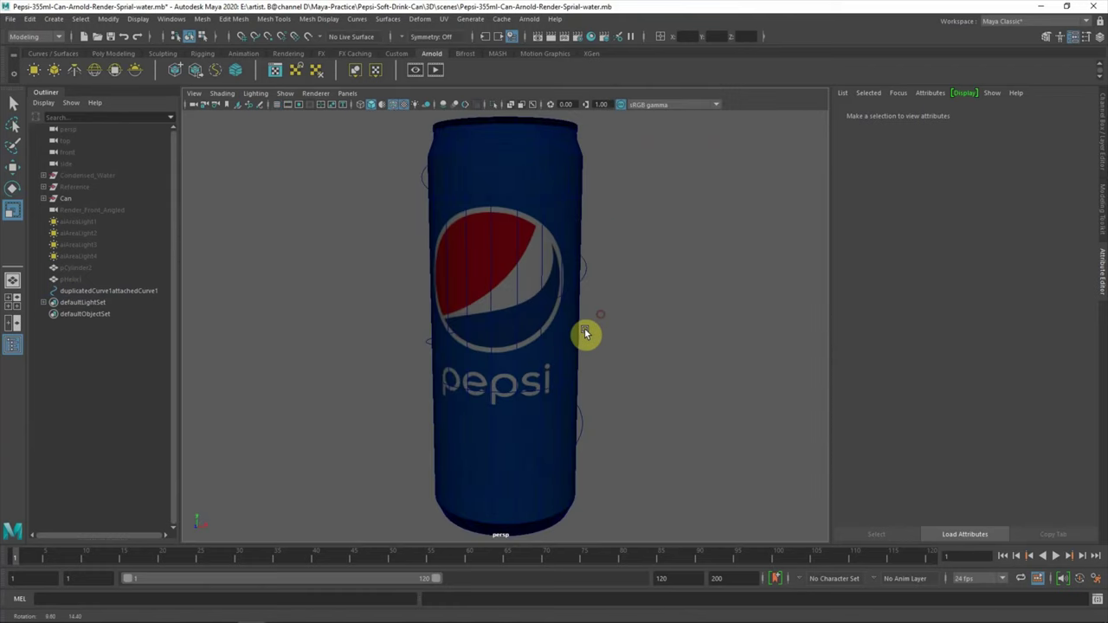
left_click(584, 333)
mouse_move(613, 359)
left_mouse_down("alt")
mouse_move(609, 347)
mouse_move(545, 366)
mouse_move(592, 362)
left_mouse_up("alt")
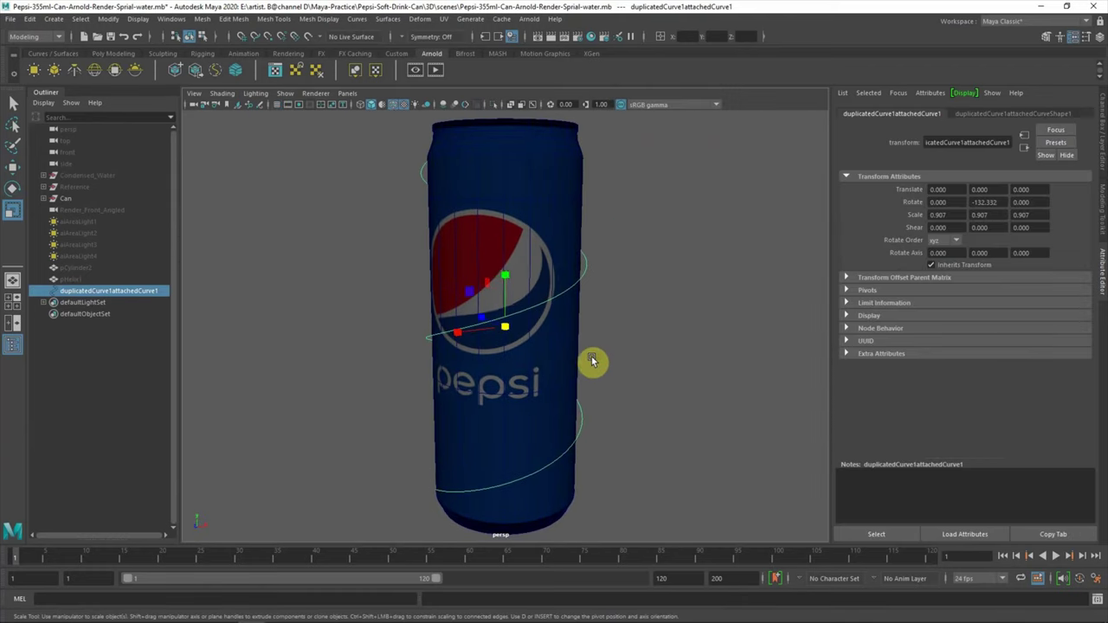
left_click_drag(502, 277, 502, 273)
mouse_move(417, 351)
left_mouse_down("alt")
mouse_move(445, 353)
mouse_move(447, 329)
mouse_move(403, 320)
left_mouse_up("alt")
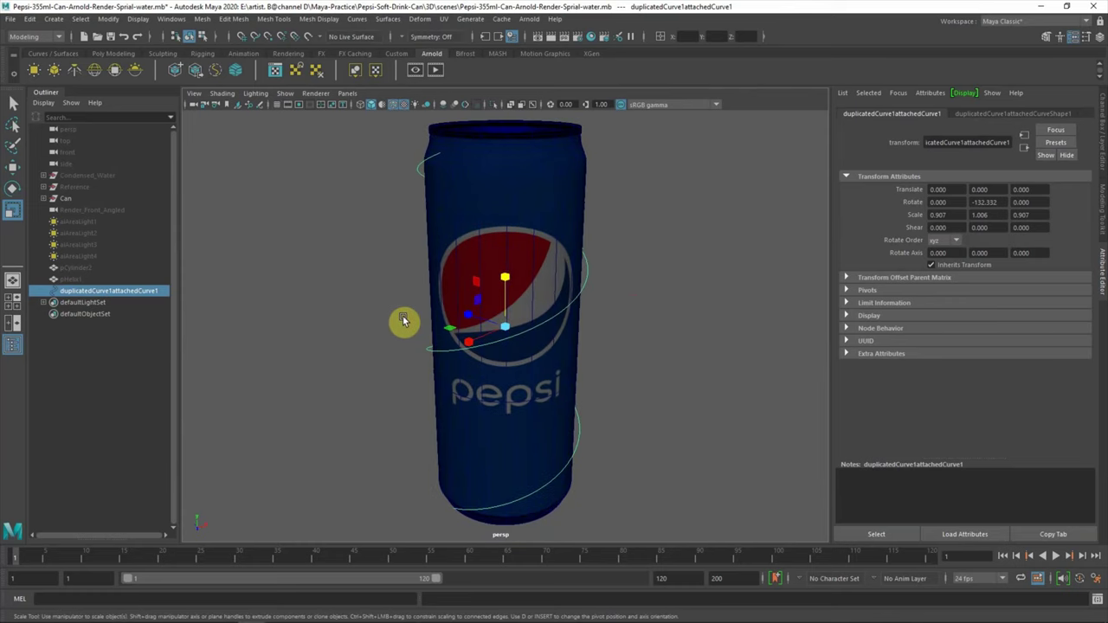
Return to the four-view layout, deselect the spiral and hide the can
key("space")
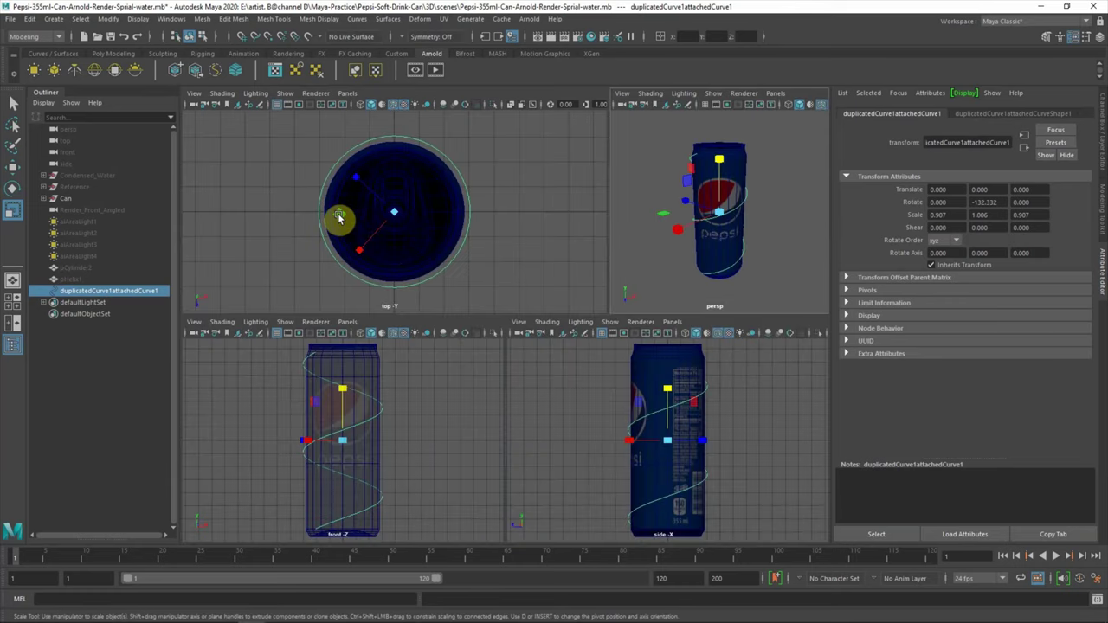
left_click(281, 231)
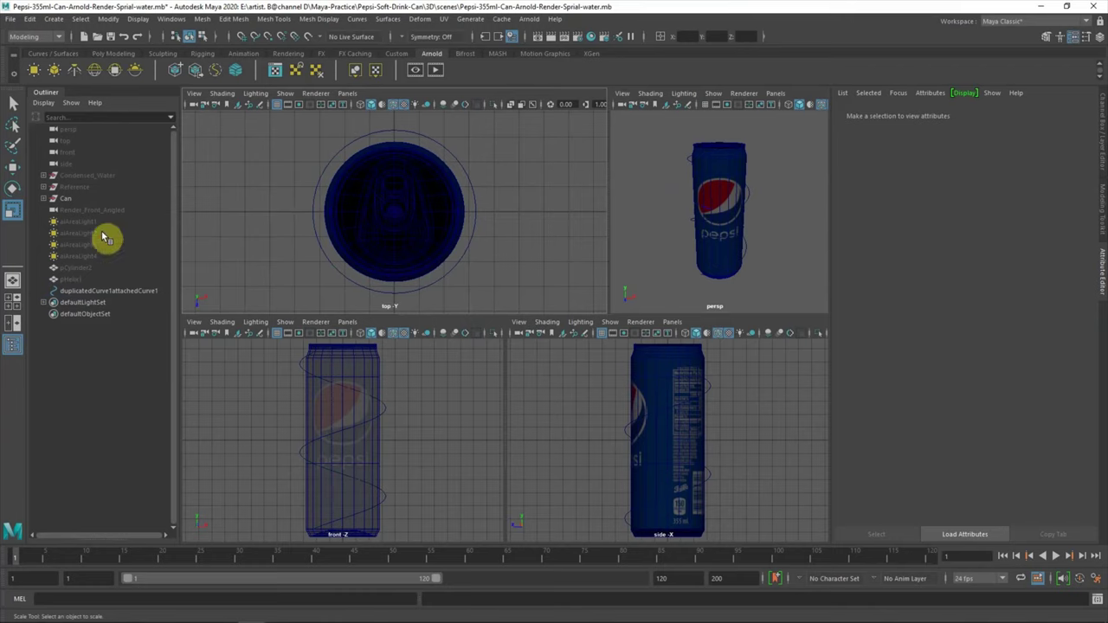
left_click(69, 200)
key("ctrl+h")
Create a polygon sphere and flatten it to Y scale 0.310 at the spiral's centre
left_click(257, 217)
left_click(113, 53)
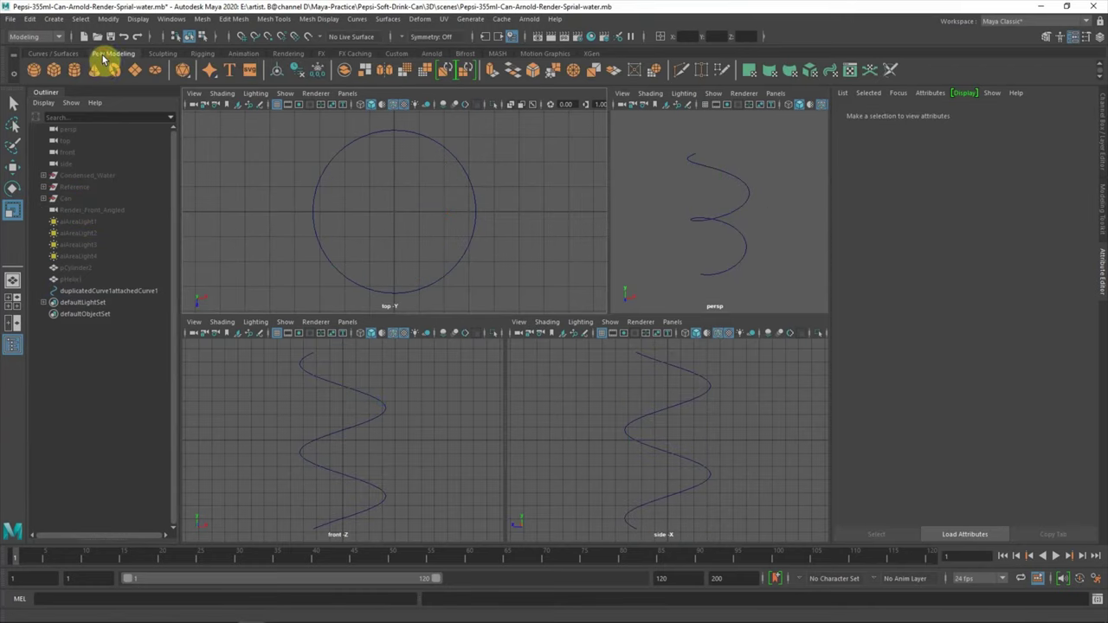
left_click(33, 69)
key("space")
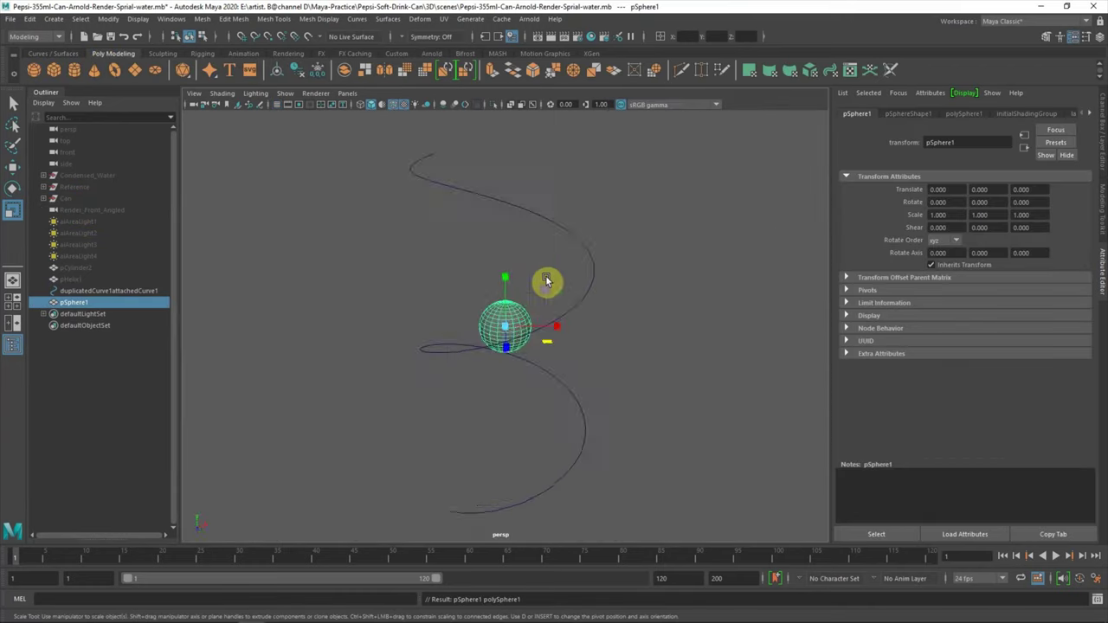
left_click_drag(507, 281, 465, 321)
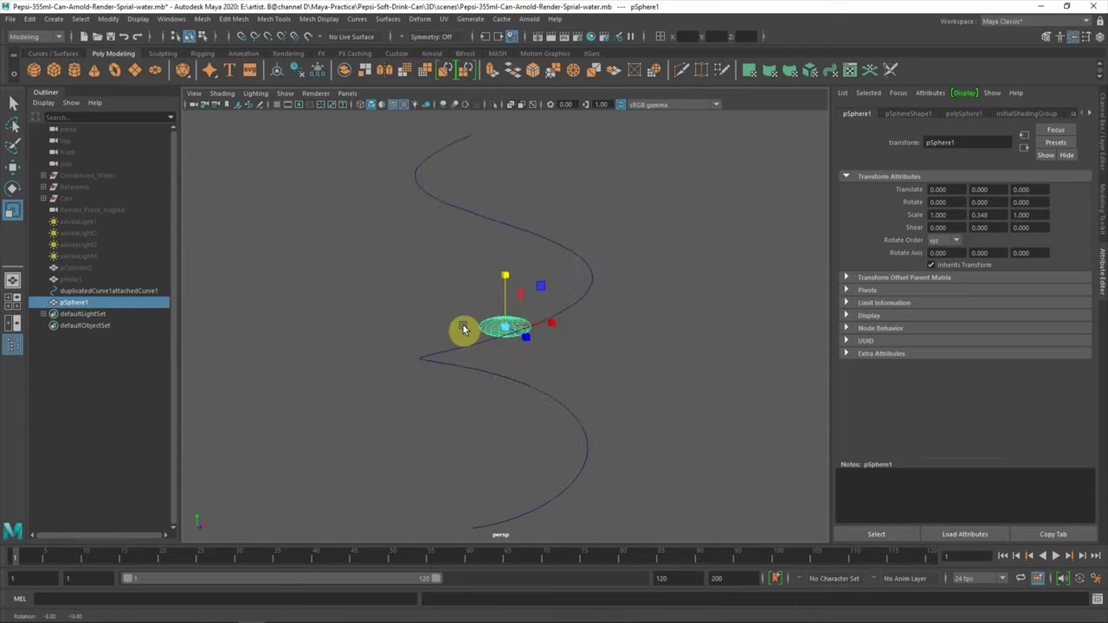
key("space")
Select the flattened sphere together with the spiral curve
left_click(502, 249)
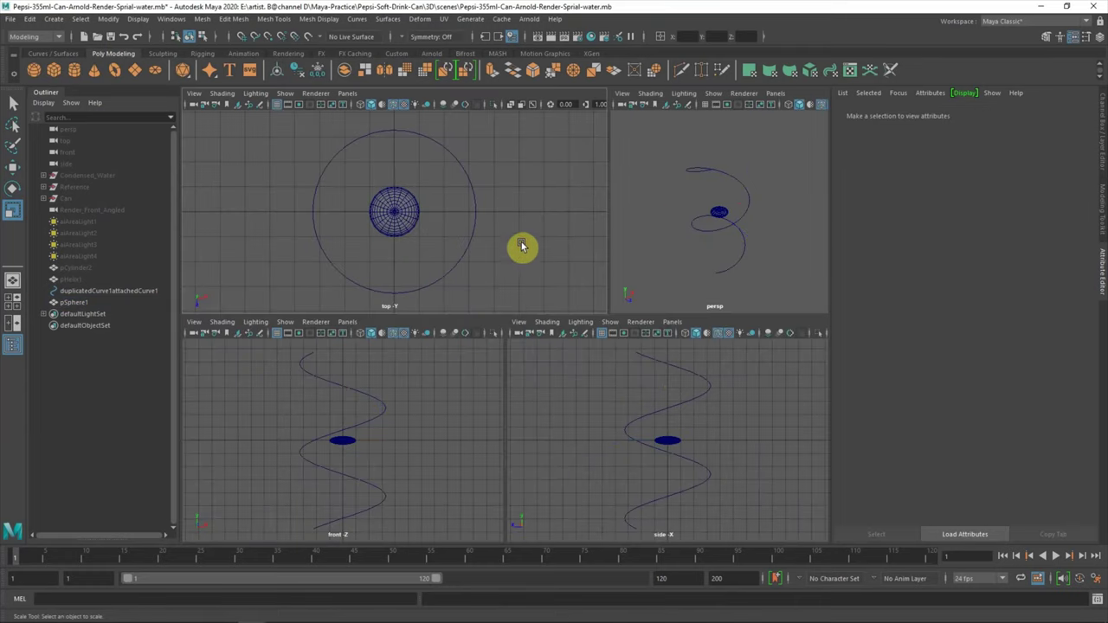
key("space")
left_click(503, 343)
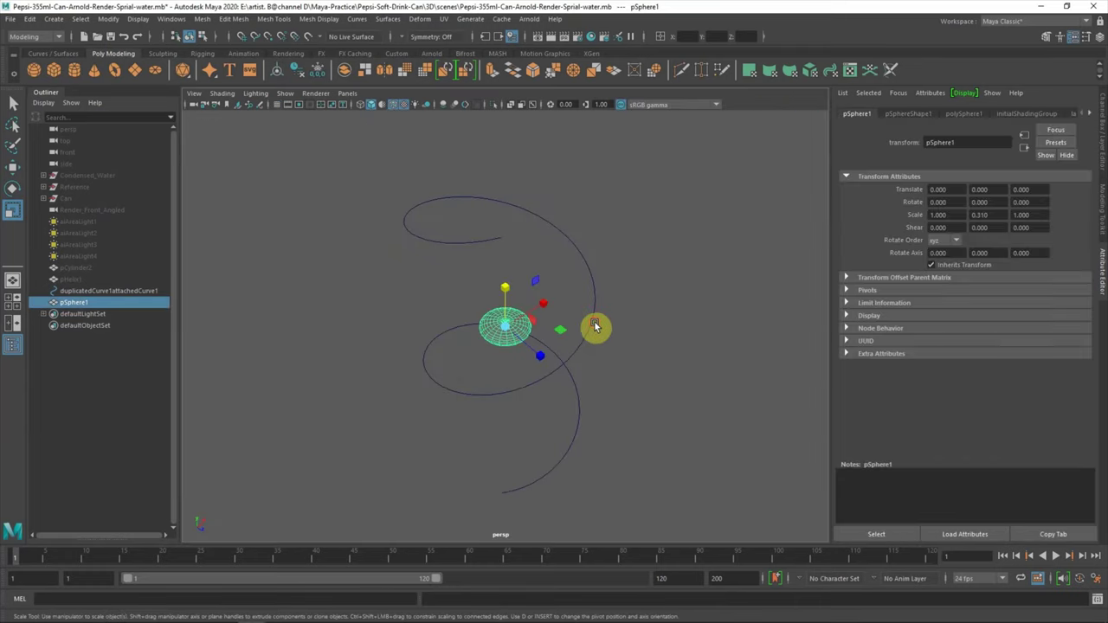
key("q")
left_click(590, 334)
mouse_move(611, 344)
left_mouse_down("alt")
mouse_move(618, 323)
mouse_move(597, 332)
mouse_move(571, 320)
left_mouse_up("alt")
left_click(30, 36)
Attach the flattened sphere to the spiral curve as a motion path and scrub to check it
left_click(34, 73)
left_click(346, 19)
mouse_move(376, 132)
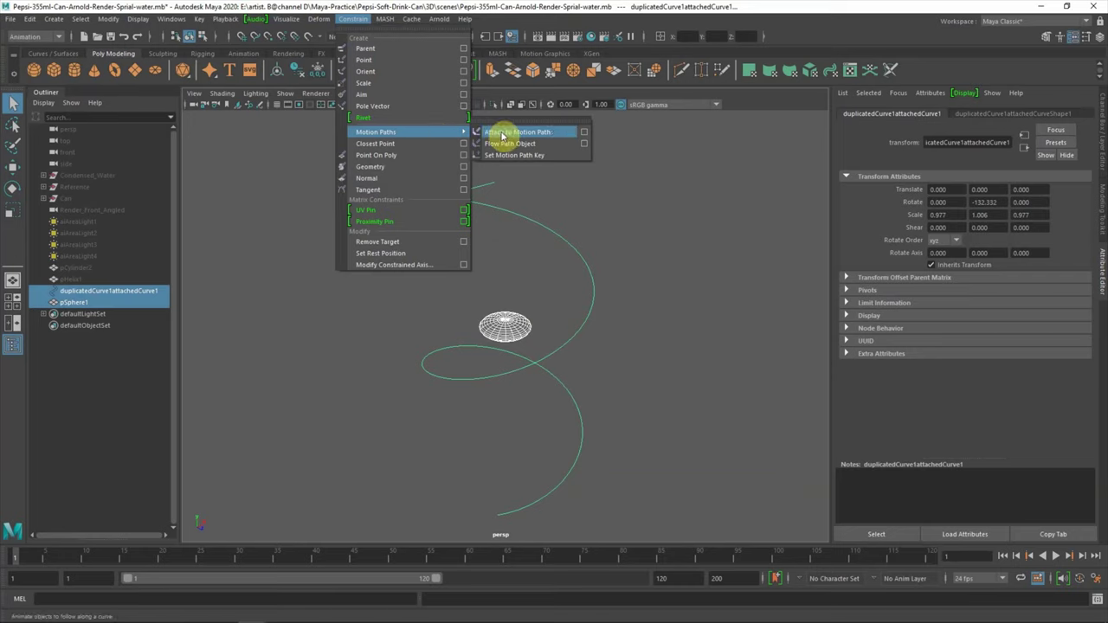
left_click(524, 138)
mouse_move(21, 562)
left_mouse_down()
mouse_move(568, 588)
mouse_move(8, 571)
left_mouse_up()
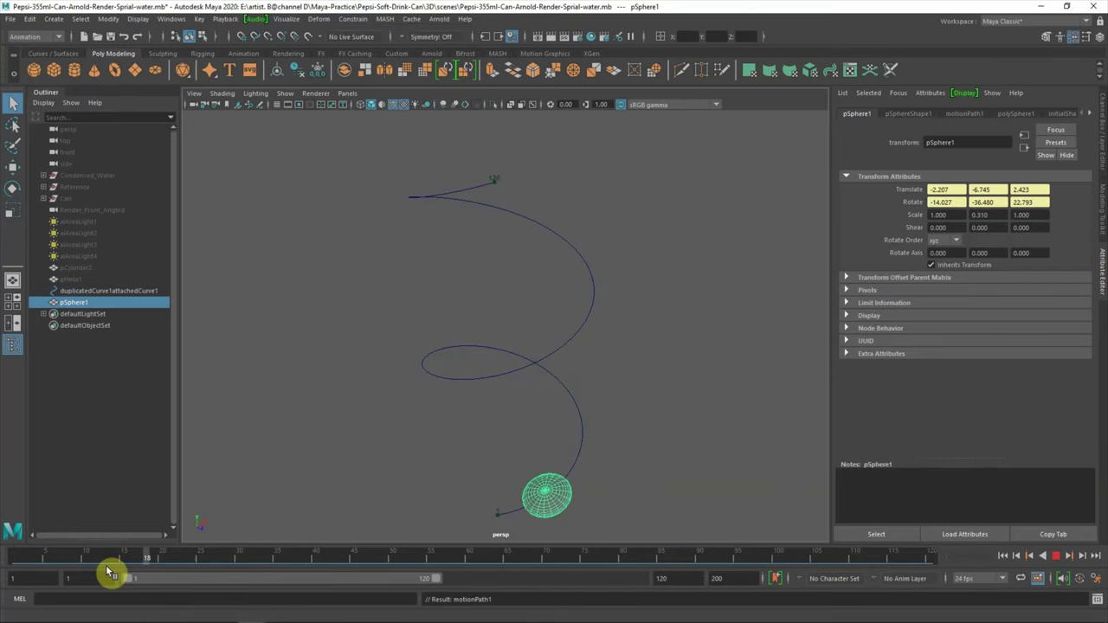
left_click_drag(445, 433, 408, 413, "alt")
Play the animation with the can shown, then hide the can and select the sphere
left_click(75, 198)
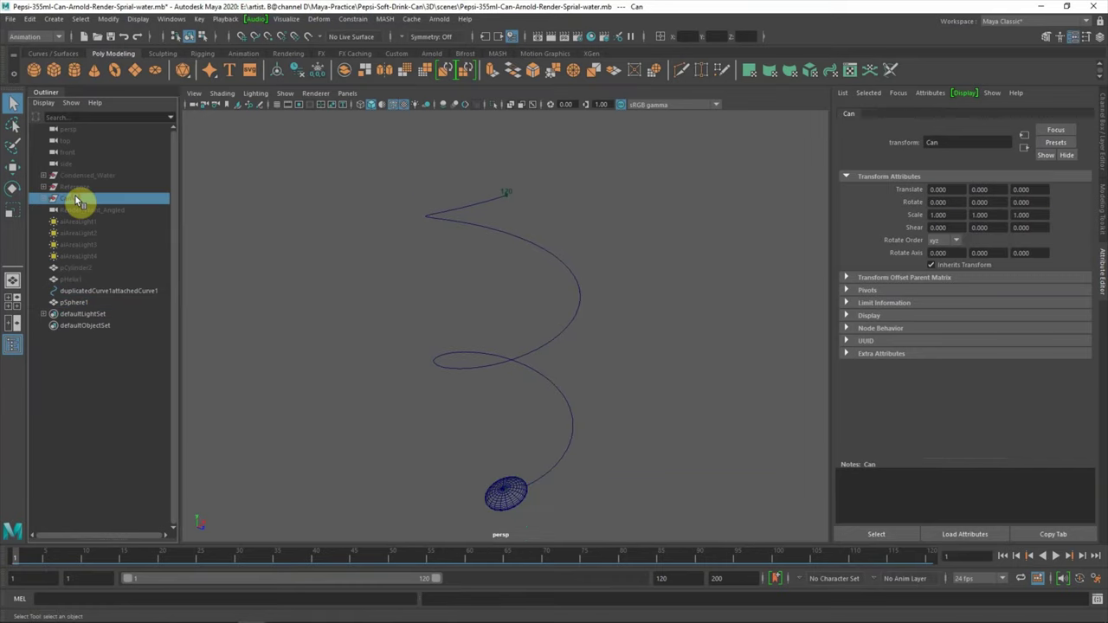
key("h")
left_click(346, 372)
left_click(1055, 556)
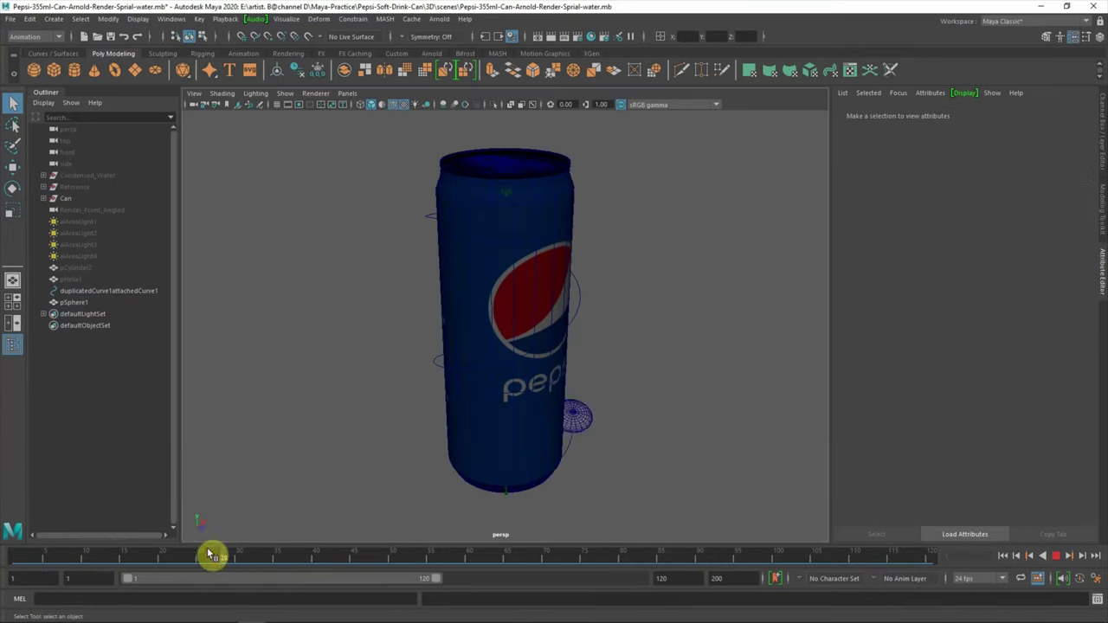
mouse_move(355, 429)
left_mouse_down("alt")
mouse_move(354, 448)
mouse_move(302, 408)
left_mouse_up("alt")
left_click(66, 198)
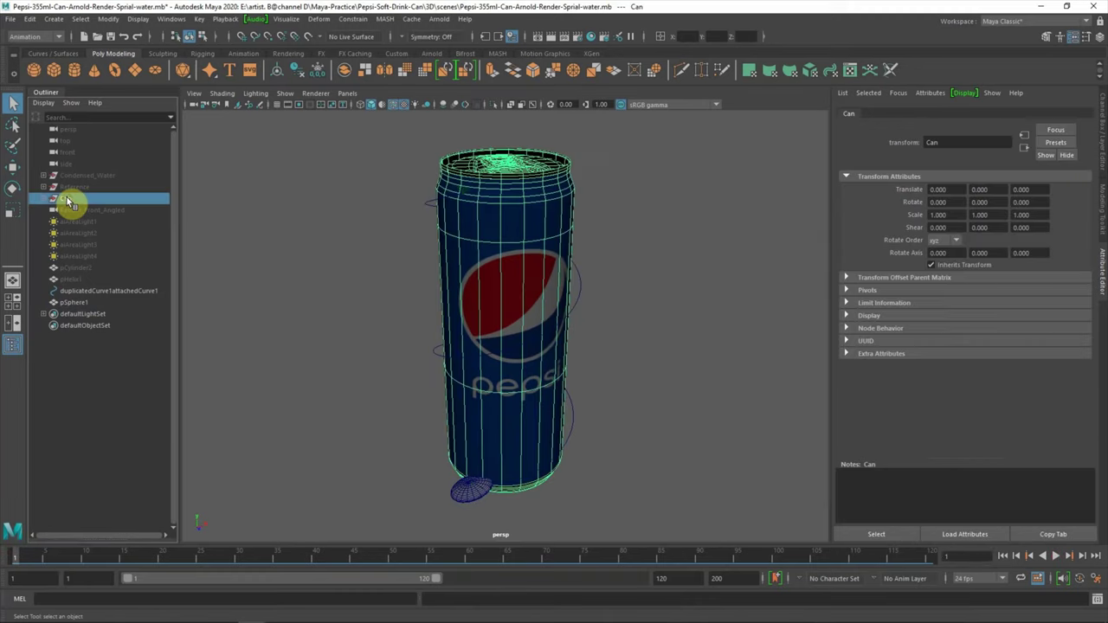
key("h")
mouse_move(321, 362)
left_mouse_down("alt")
mouse_move(285, 375)
mouse_move(334, 403)
mouse_move(335, 384)
mouse_move(302, 384)
left_mouse_up("alt")
left_click(427, 470)
Make the flattened sphere a Bifrost liquid emitter from the FX menu set
left_click(35, 36)
left_click(26, 87)
left_click(480, 18)
left_click(494, 33)
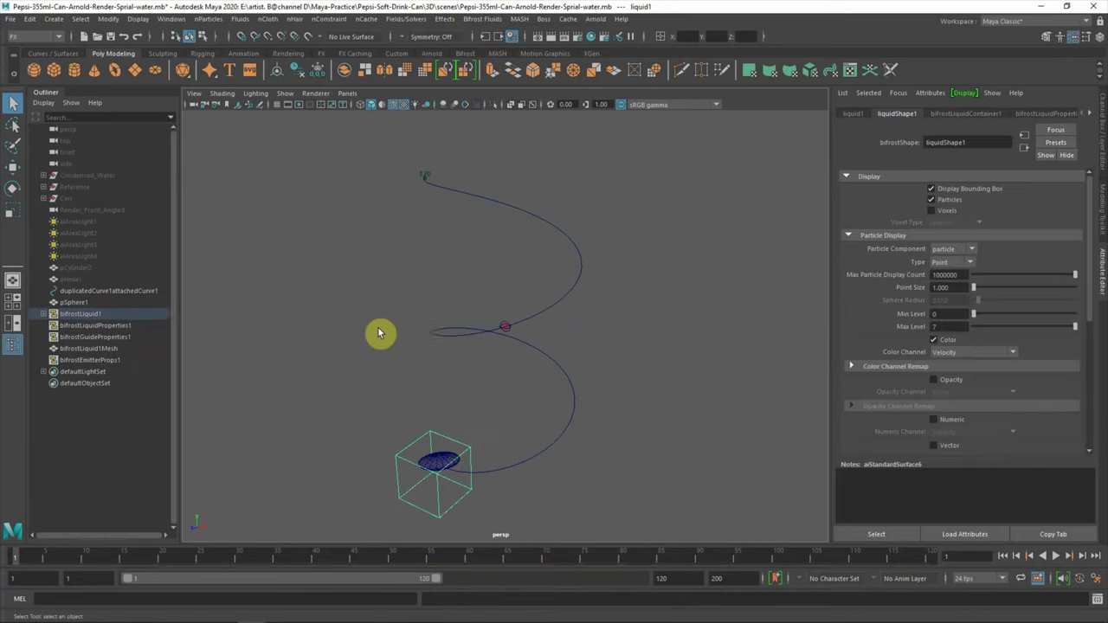
Play the liquid simulation to frame 22 and open the liquid's solver properties
left_click_drag(507, 445, 502, 431, "alt")
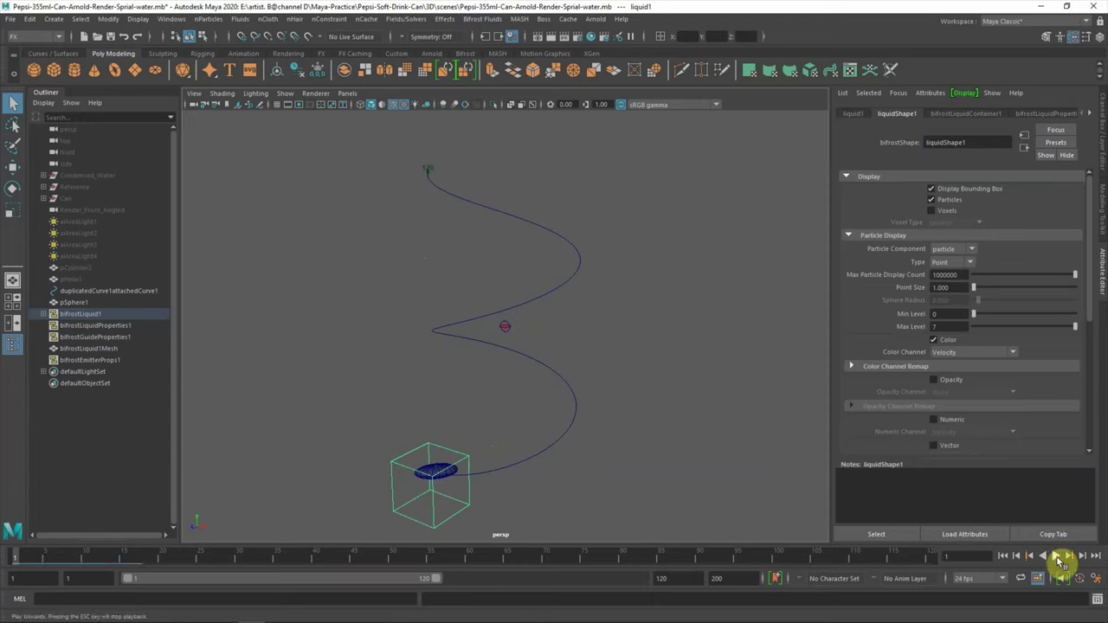
left_click(1056, 557)
left_click(1005, 556)
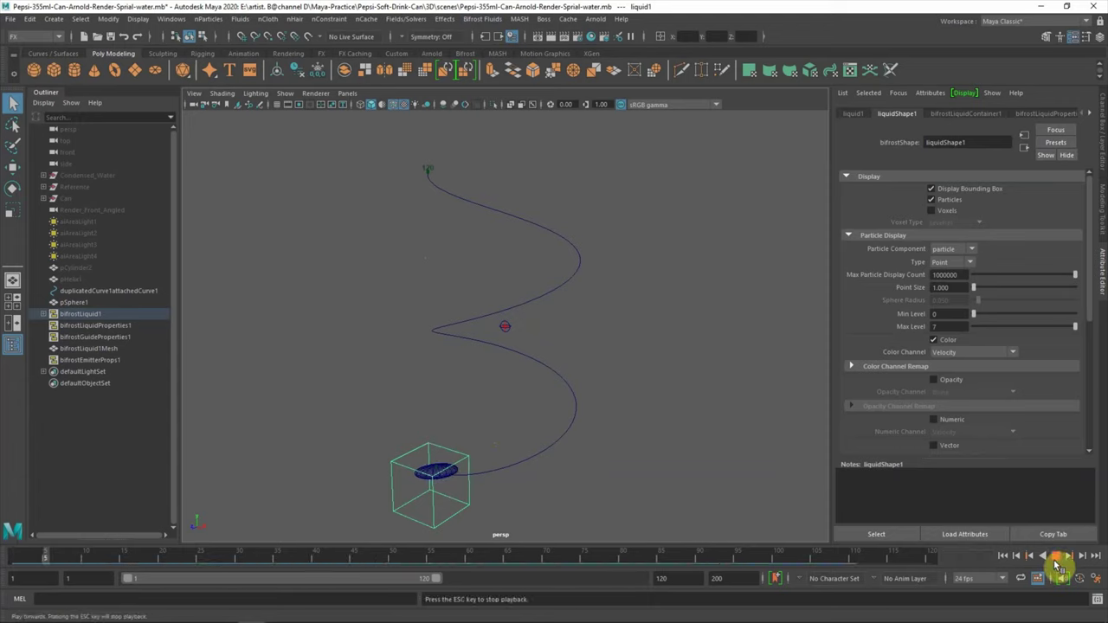
left_click(1056, 557)
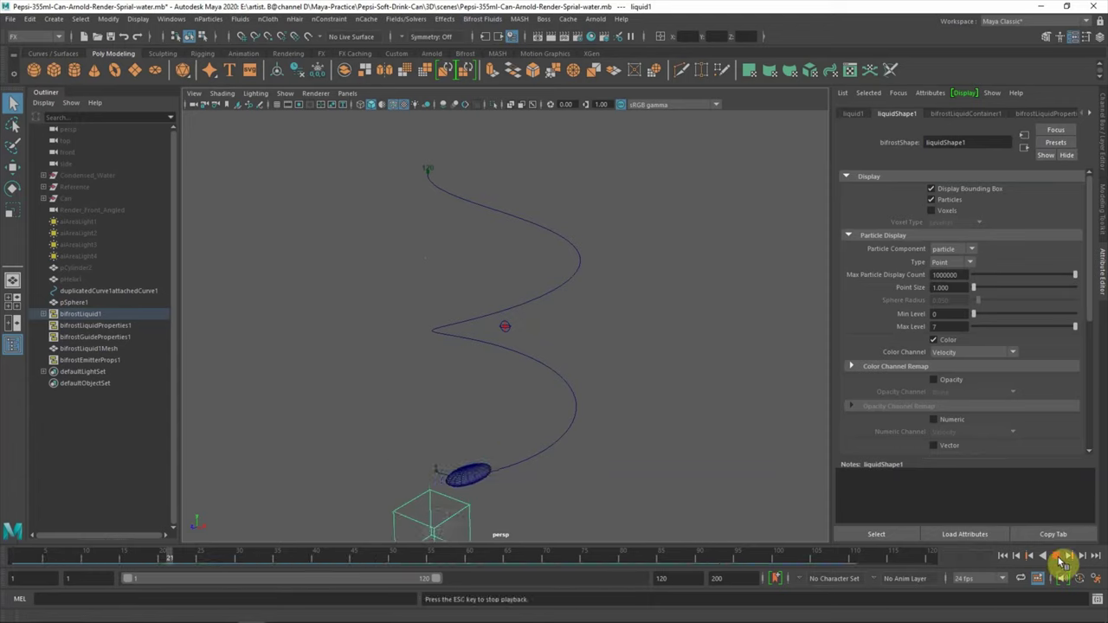
left_click(1044, 113)
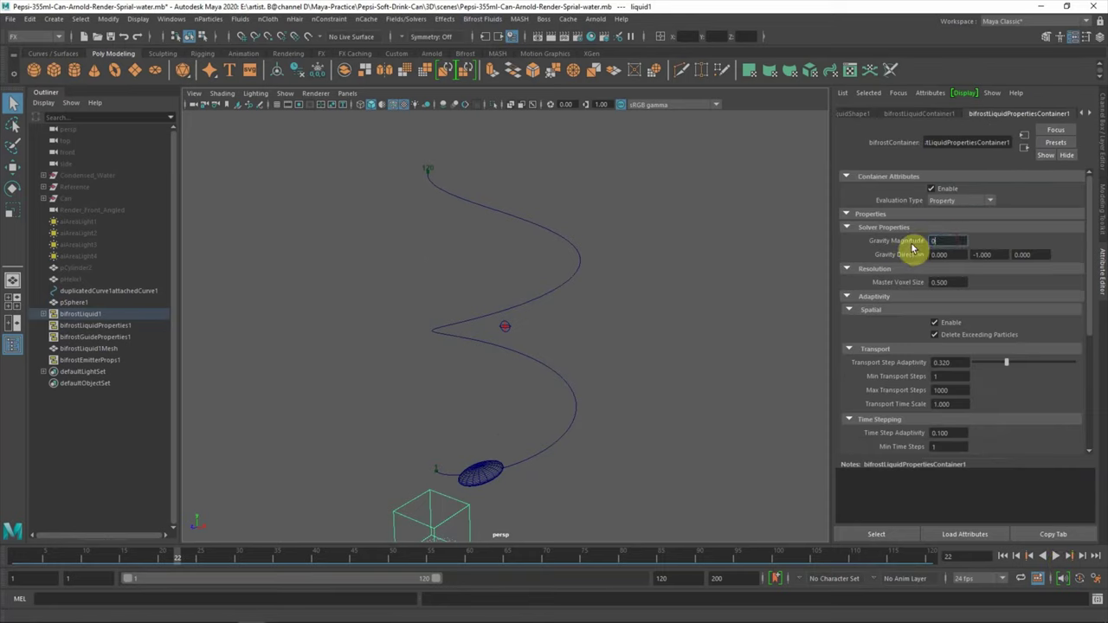
Set liquidShape1 Point Size to 2 and replay the simulation to check the particles
left_click(1004, 557)
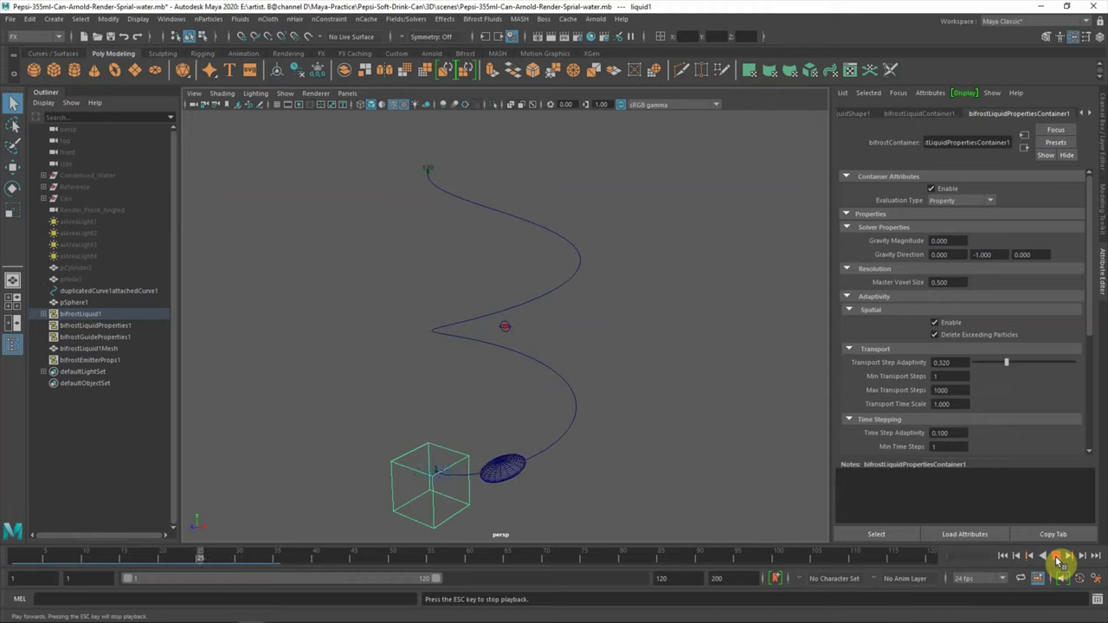
left_click(1057, 557)
left_click(863, 117)
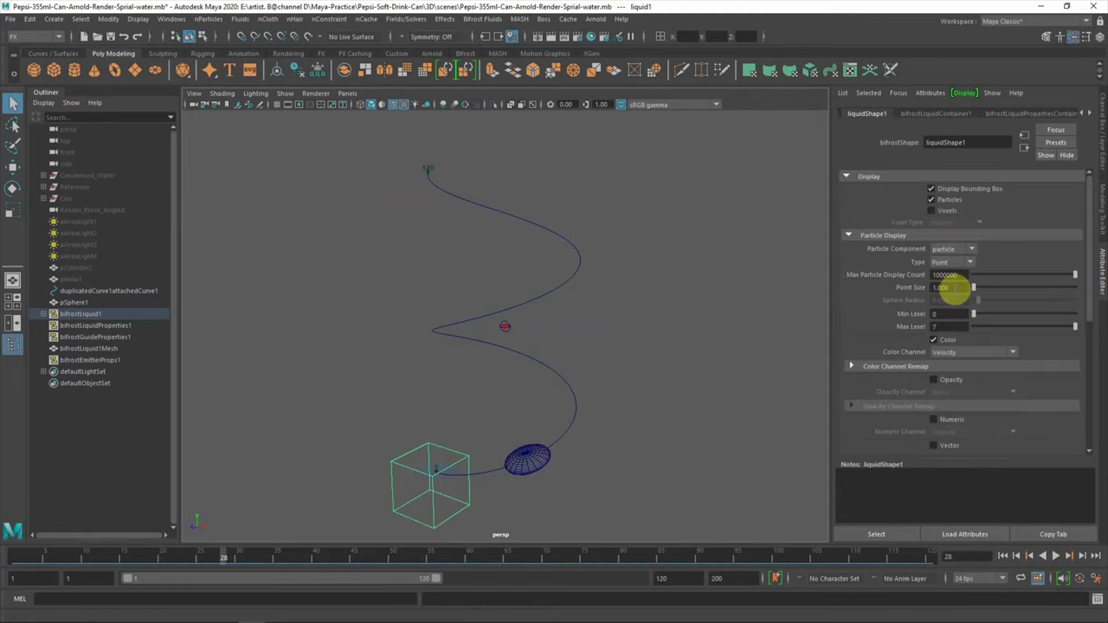
type("2")
key("Return")
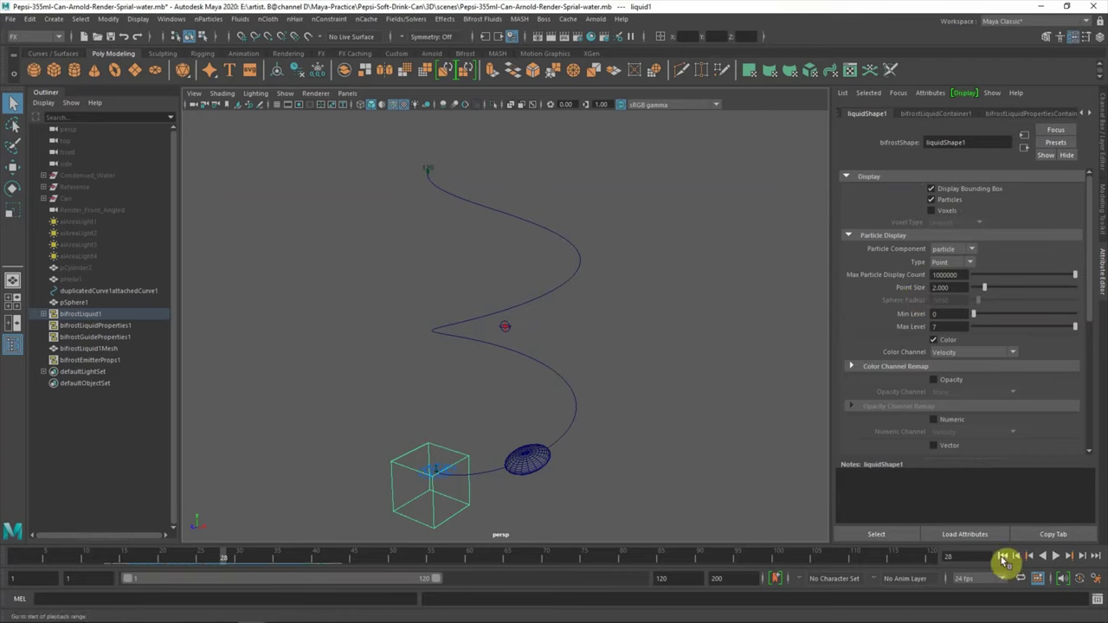
left_click(1003, 557)
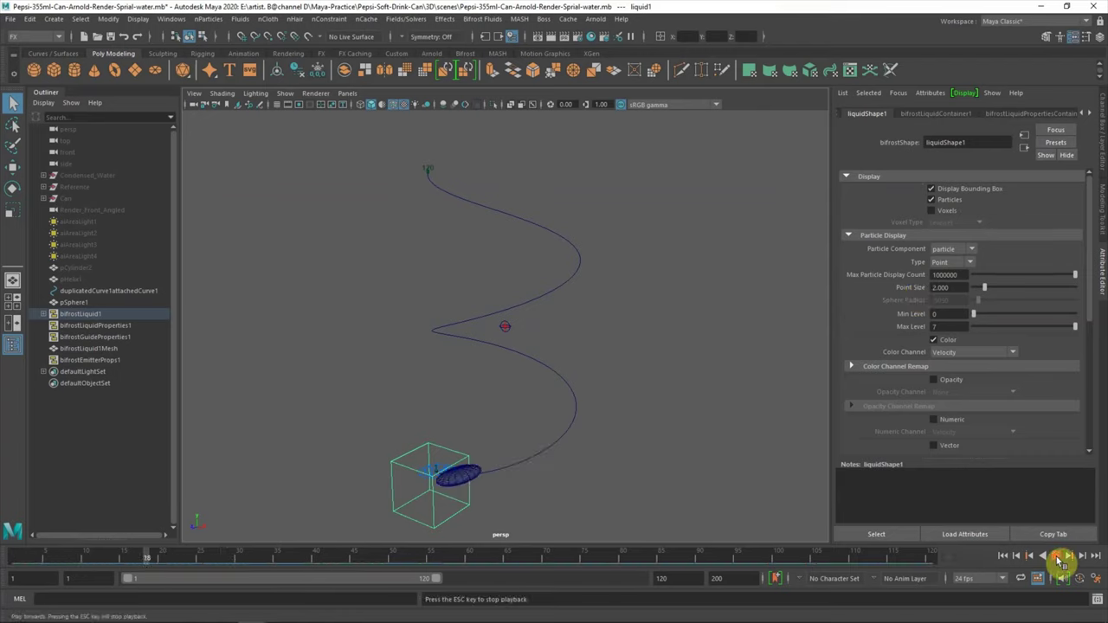
left_click(1058, 560)
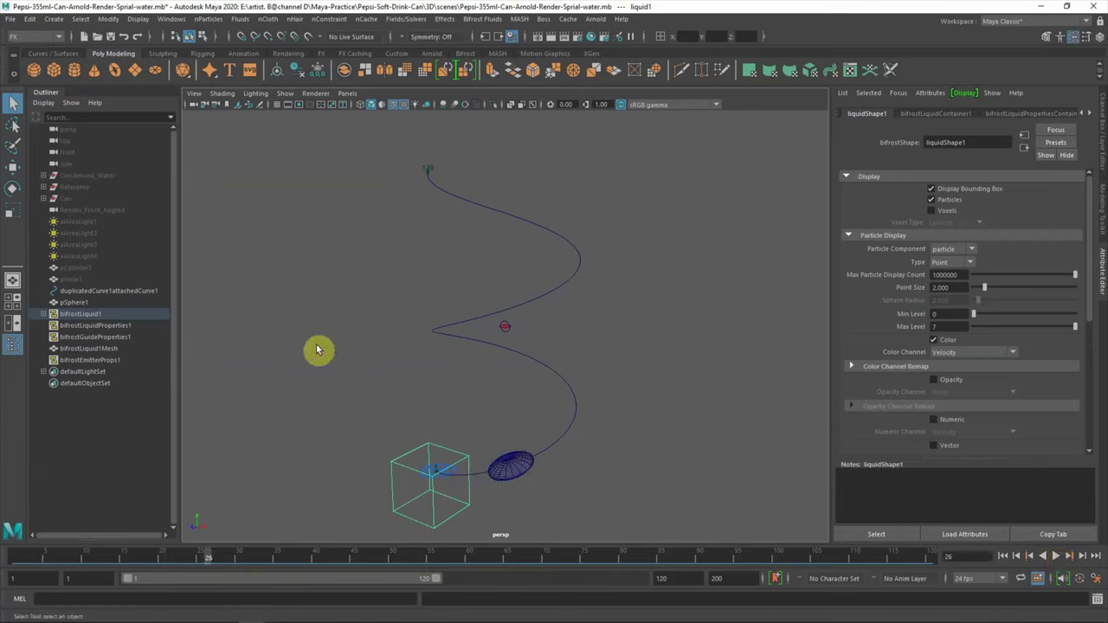
left_click(111, 360)
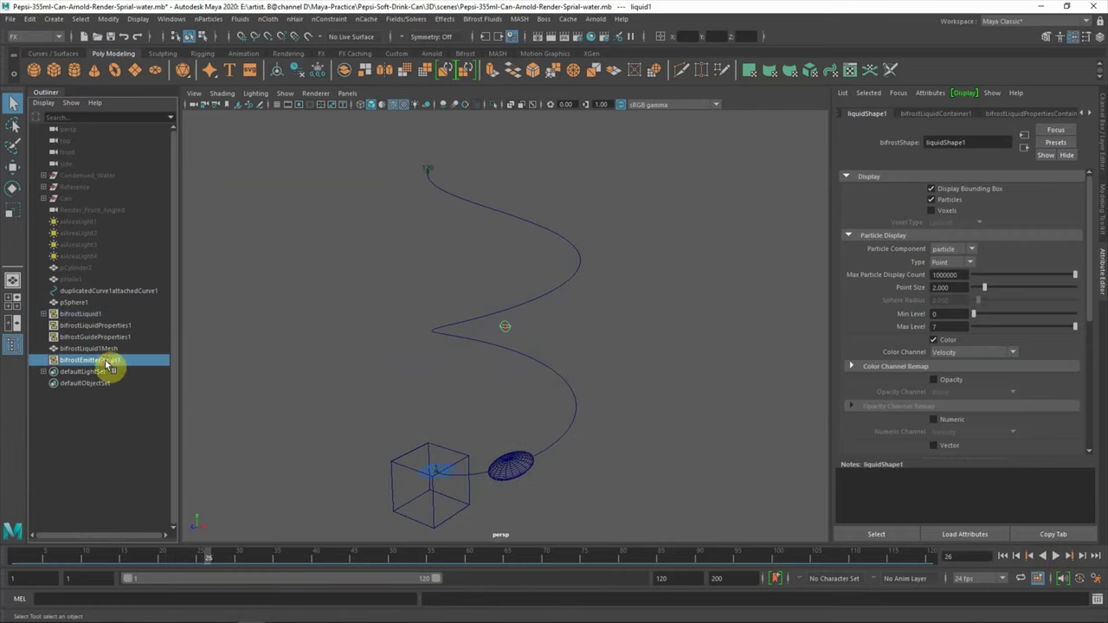
left_click(715, 363)
left_click(1003, 559)
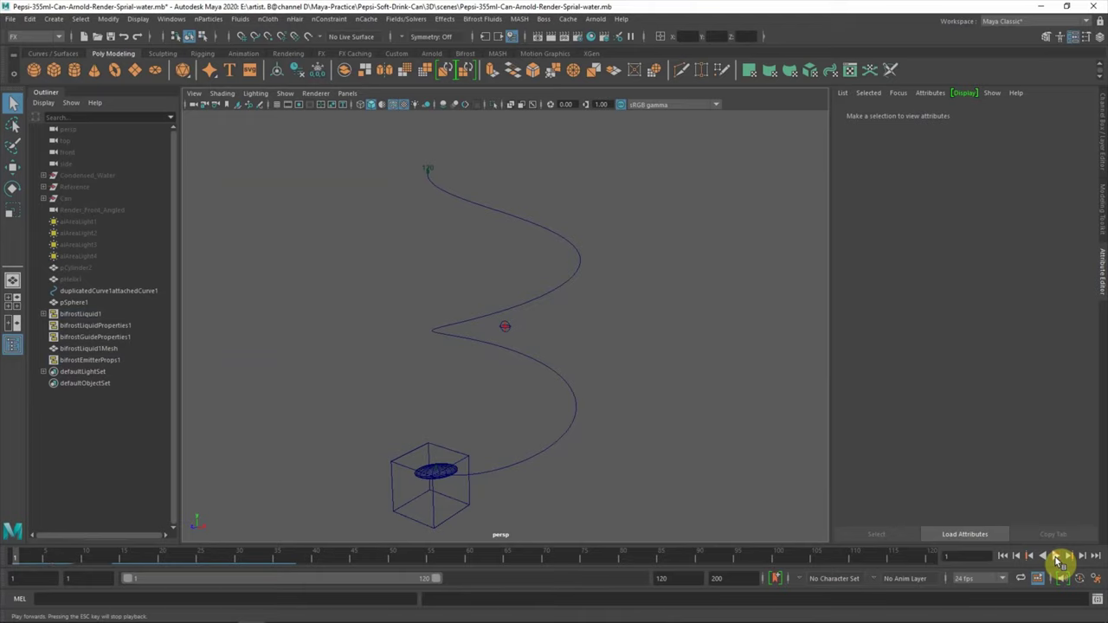
Play the liquid to frame 44 and select bifrostLiquidProperties1 in the Outliner
left_click(1058, 558)
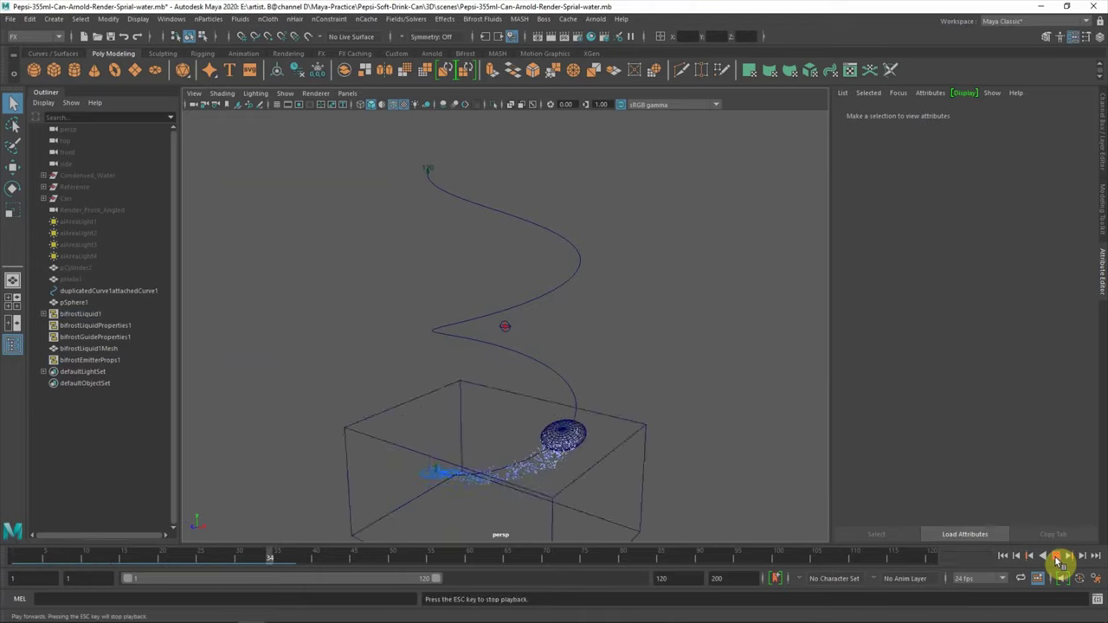
left_click(1057, 559)
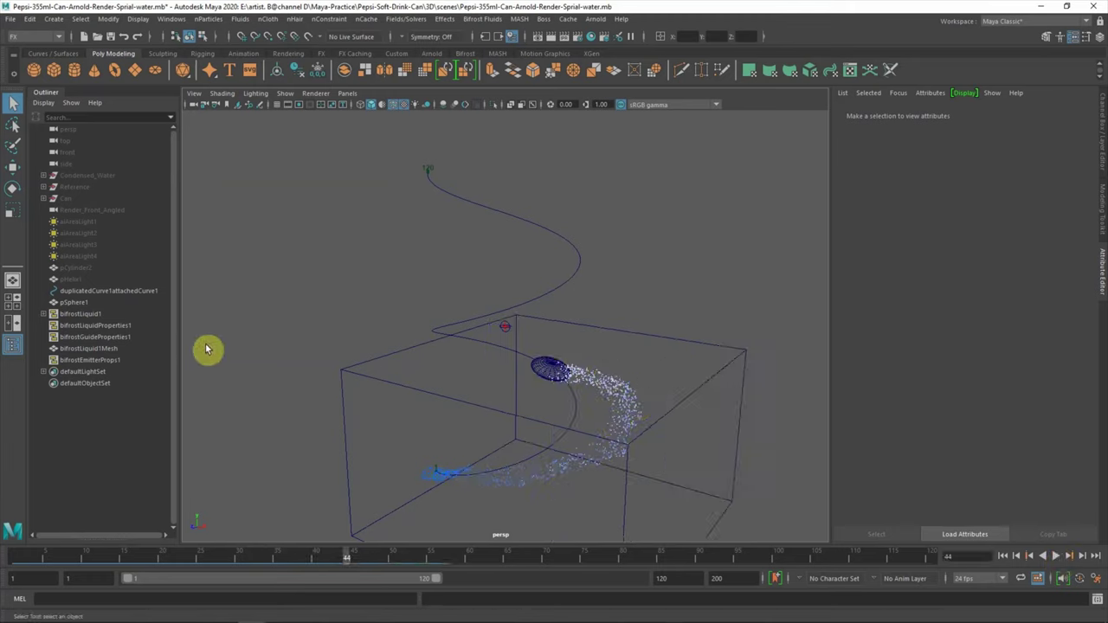
left_click(124, 331)
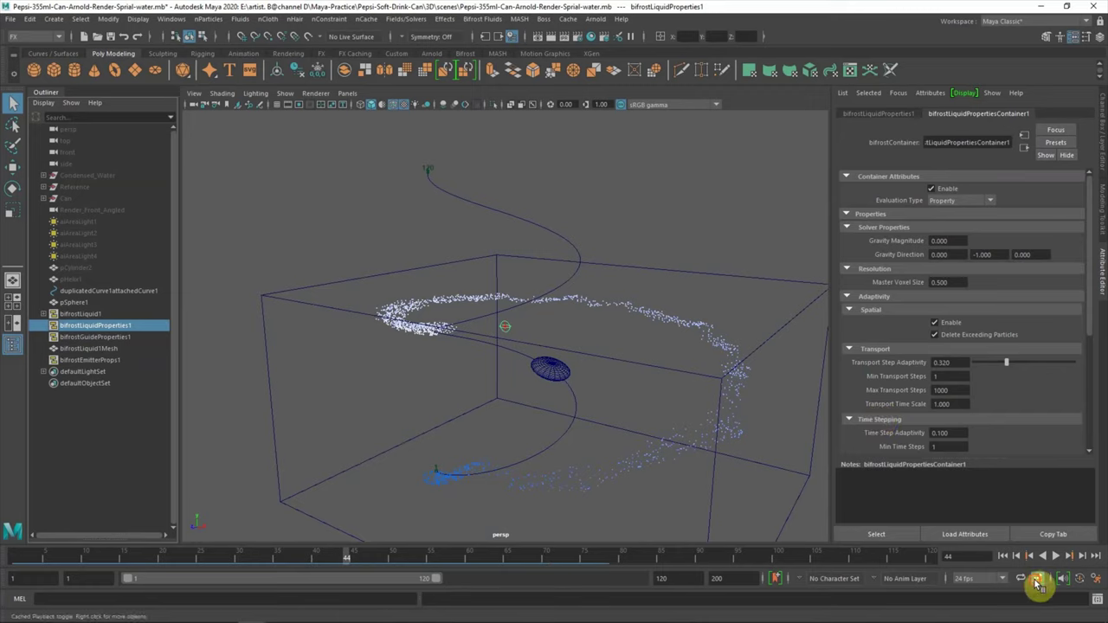
Replay the liquid simulation from the start to watch the particles stream
left_click(1057, 557)
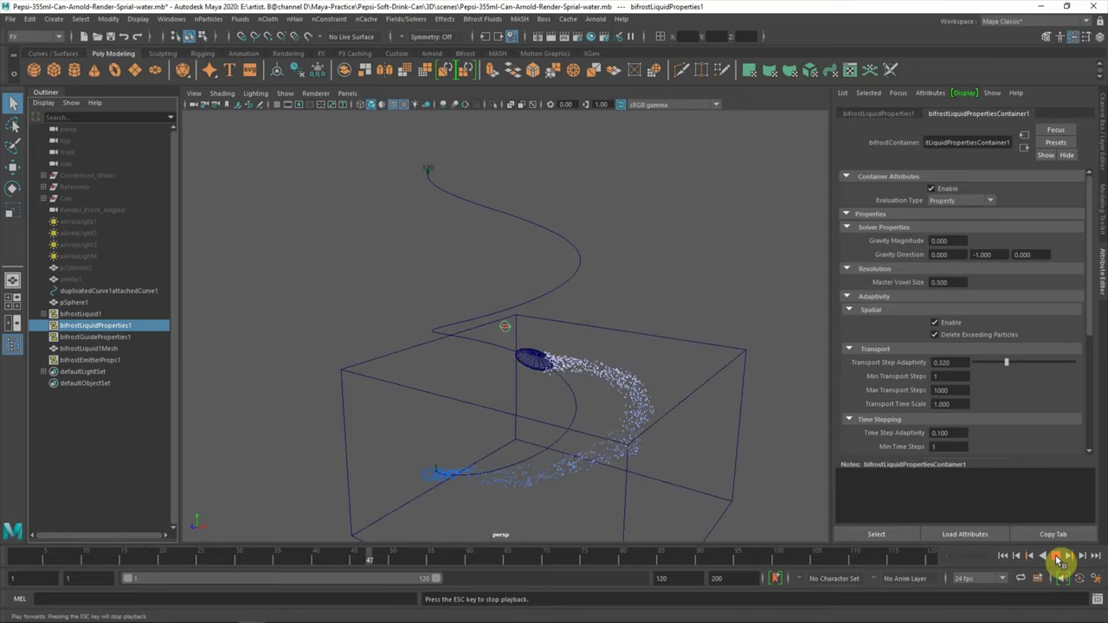
left_click(1056, 557)
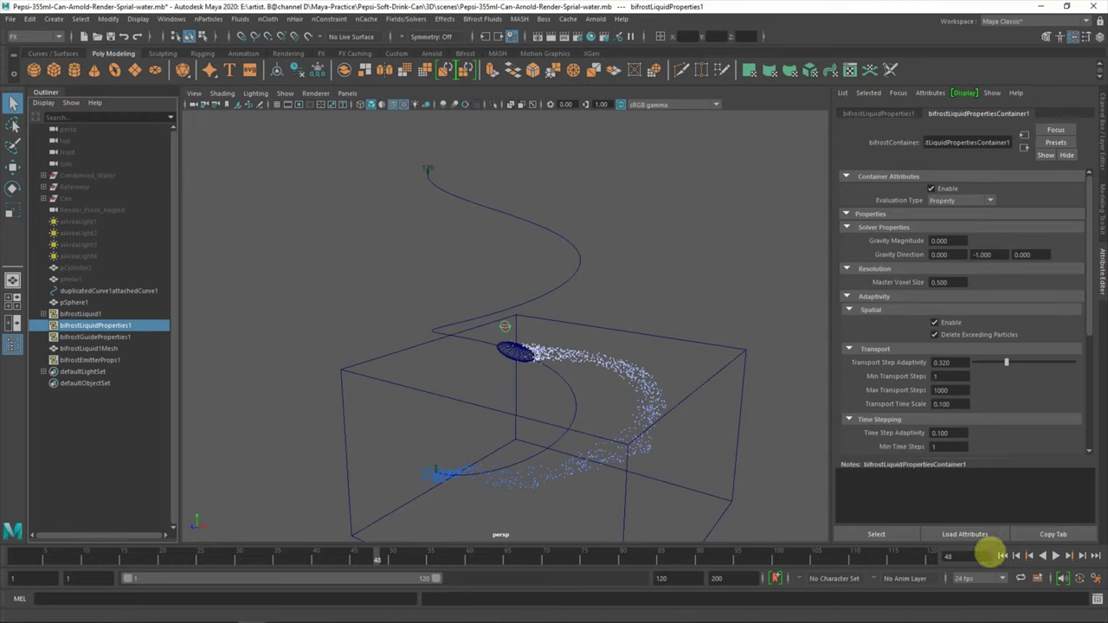
left_click(1001, 556)
left_click(1054, 557)
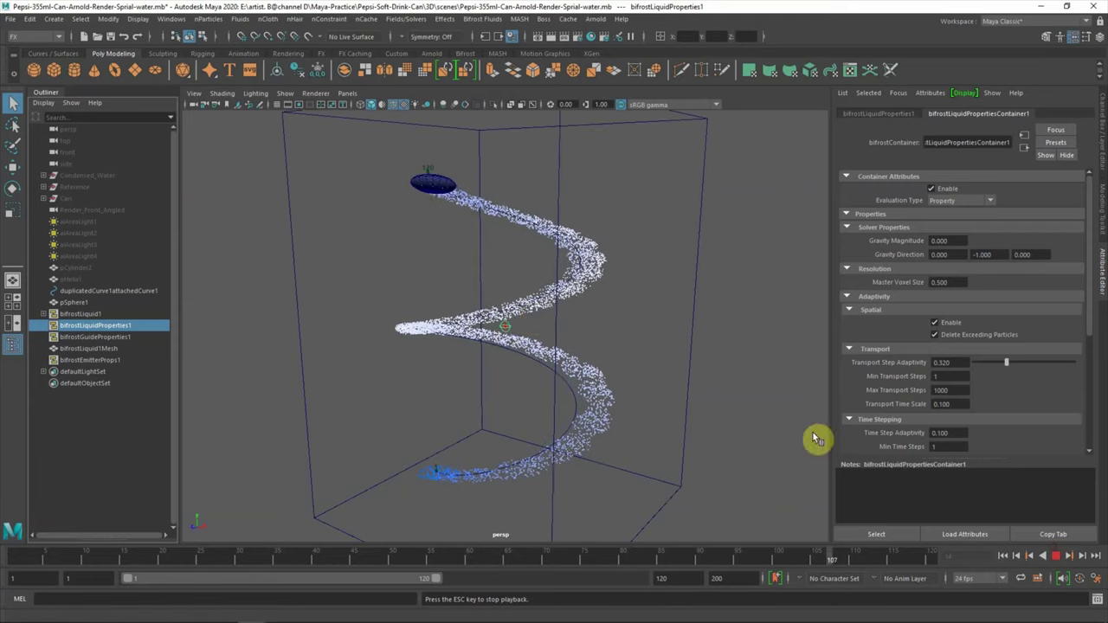
left_click(1063, 563)
Unhide the Can, orbit around it, and scrub the timeline back to frame 1
left_click(69, 199)
key("shift+h")
mouse_move(378, 364)
left_mouse_down("alt")
mouse_move(391, 379)
mouse_move(440, 329)
mouse_move(408, 339)
mouse_move(428, 361)
mouse_move(420, 404)
mouse_move(503, 389)
mouse_move(416, 358)
mouse_move(414, 313)
mouse_move(420, 354)
left_mouse_up("alt")
left_click_drag(821, 561, 10, 555)
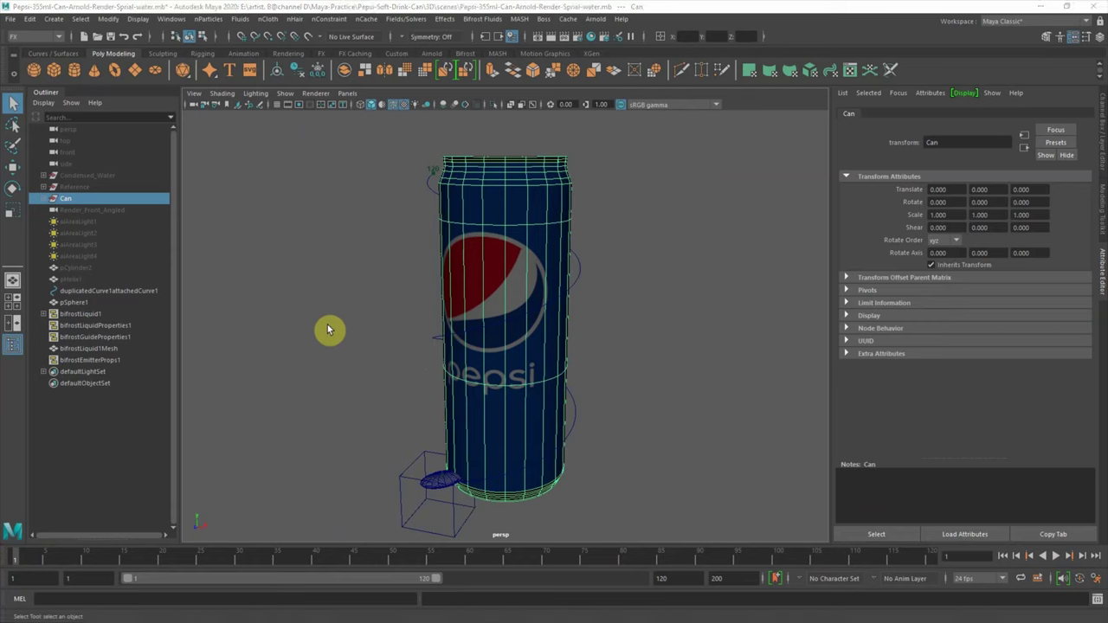
Select the emitter sphere pSphere1 at frame 18 and maximise the front view
key("space")
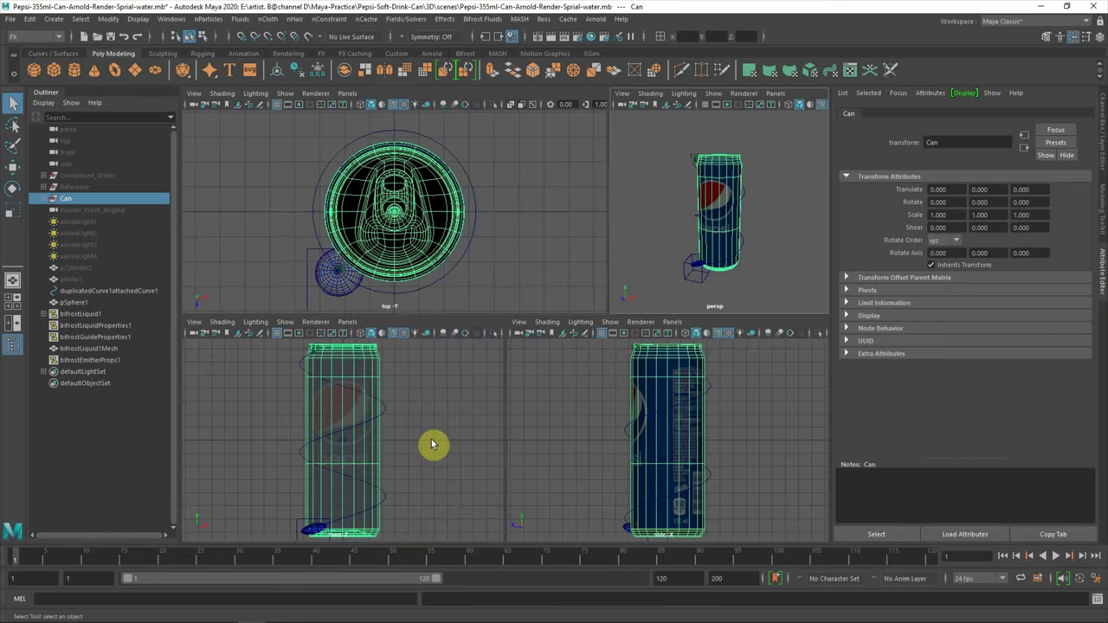
left_click(247, 492)
left_click(328, 293)
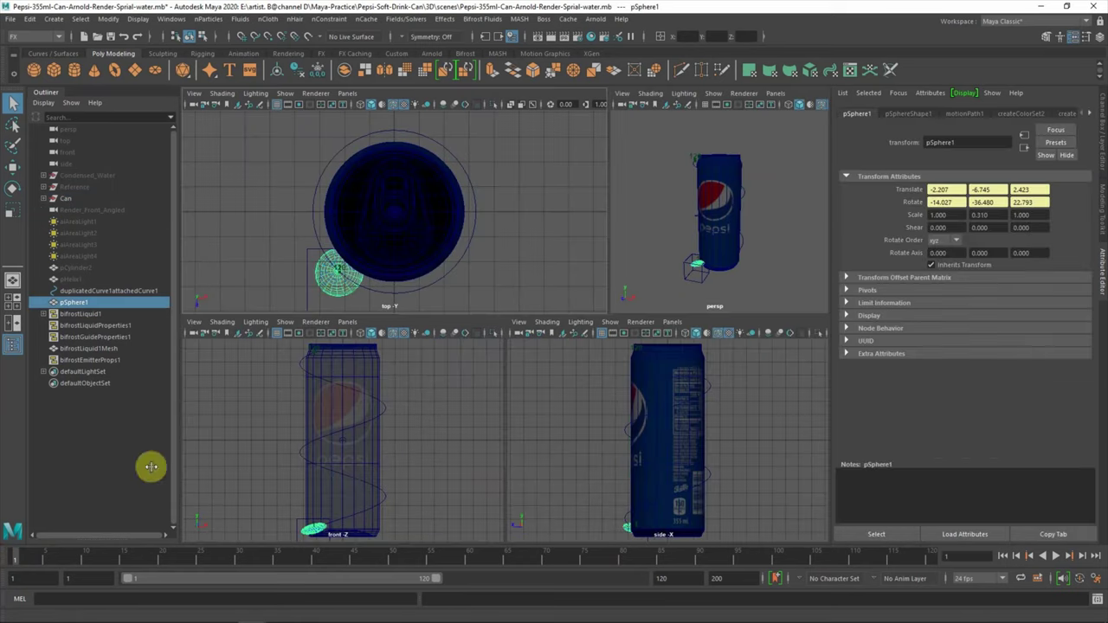
left_click_drag(26, 561, 147, 561)
key("space")
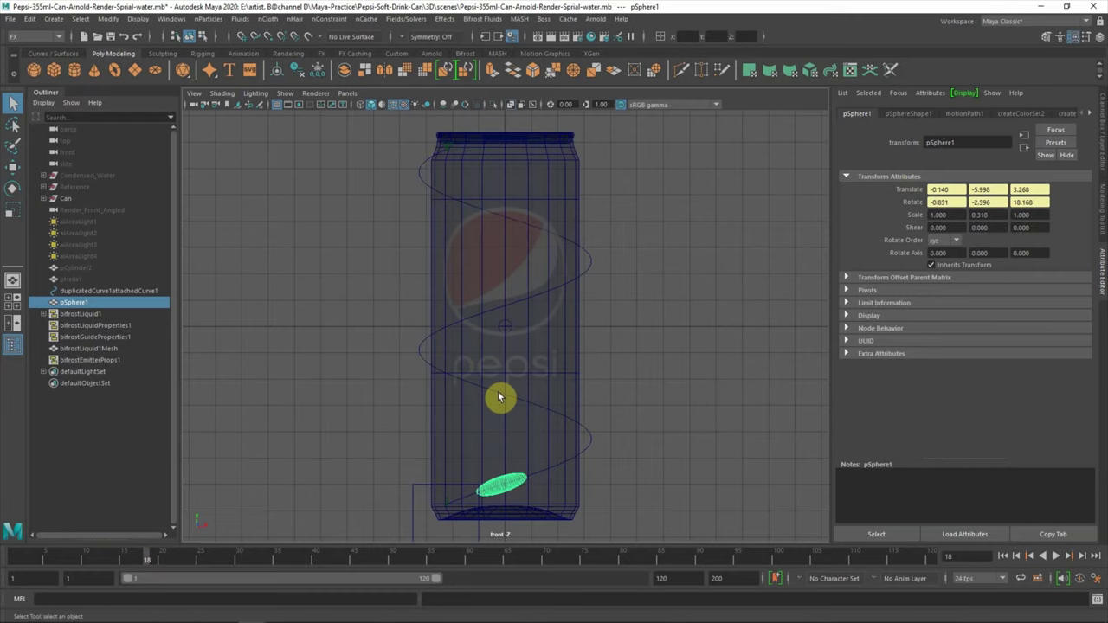
Trial-scale the sphere, undo it, and return to frame 1 to key its scale
key("r")
left_click_drag(502, 487, 494, 490)
key("ctrl+z")
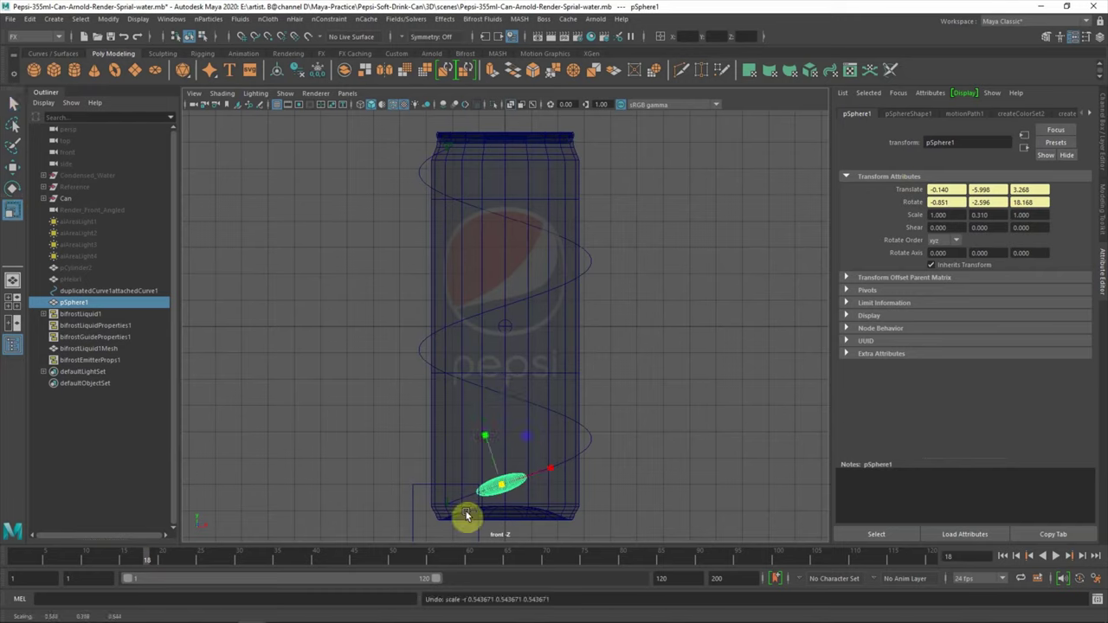
mouse_move(145, 561)
left_mouse_down()
mouse_move(13, 562)
mouse_move(147, 558)
left_mouse_up()
right_click(915, 215)
Key the sphere's scale at frame 1, then shrink it and key the smaller scale
left_click(940, 227)
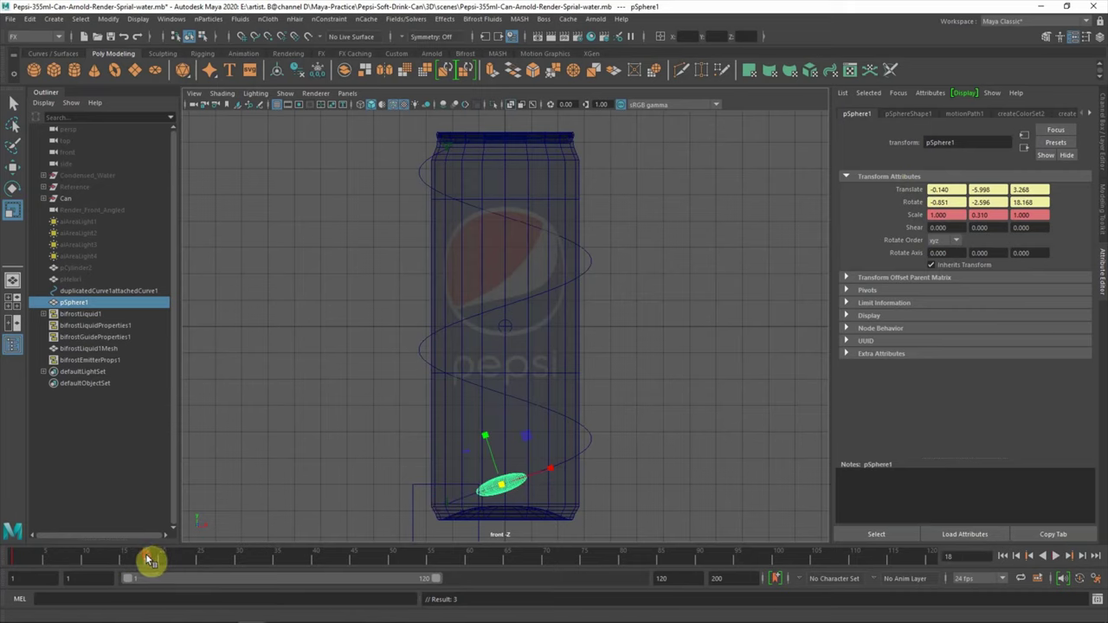
mouse_move(523, 459)
left_mouse_down()
mouse_move(489, 493)
mouse_move(643, 384)
mouse_move(502, 491)
left_mouse_up()
right_click(925, 215)
left_click(952, 221)
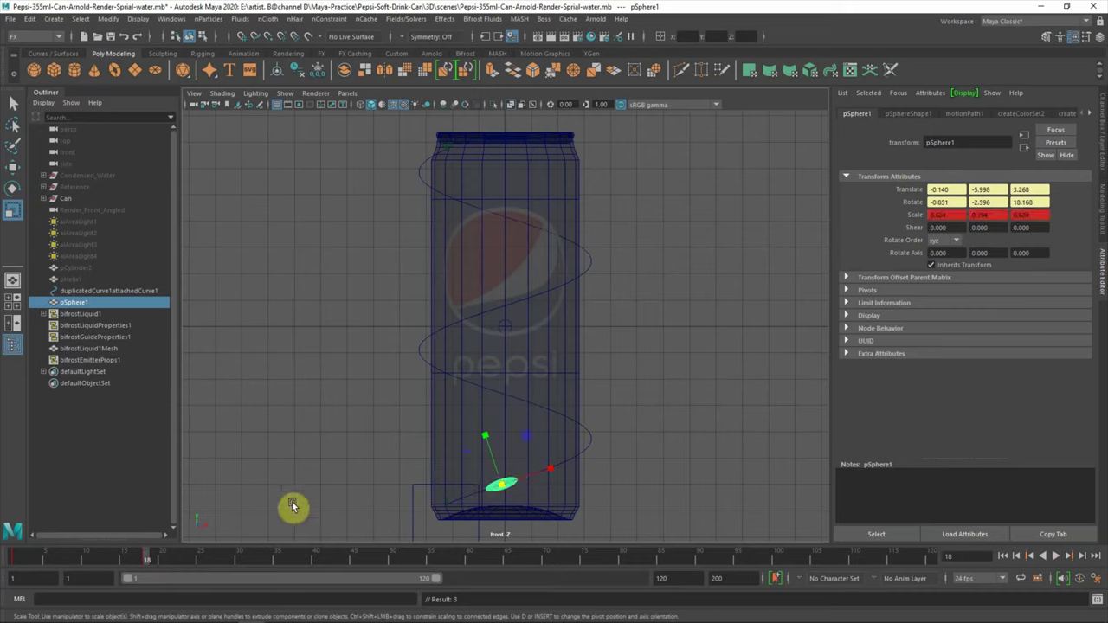
Play forward to frame 34, enlarge the sphere slightly and key its scale
key("alt+v")
left_click(267, 558)
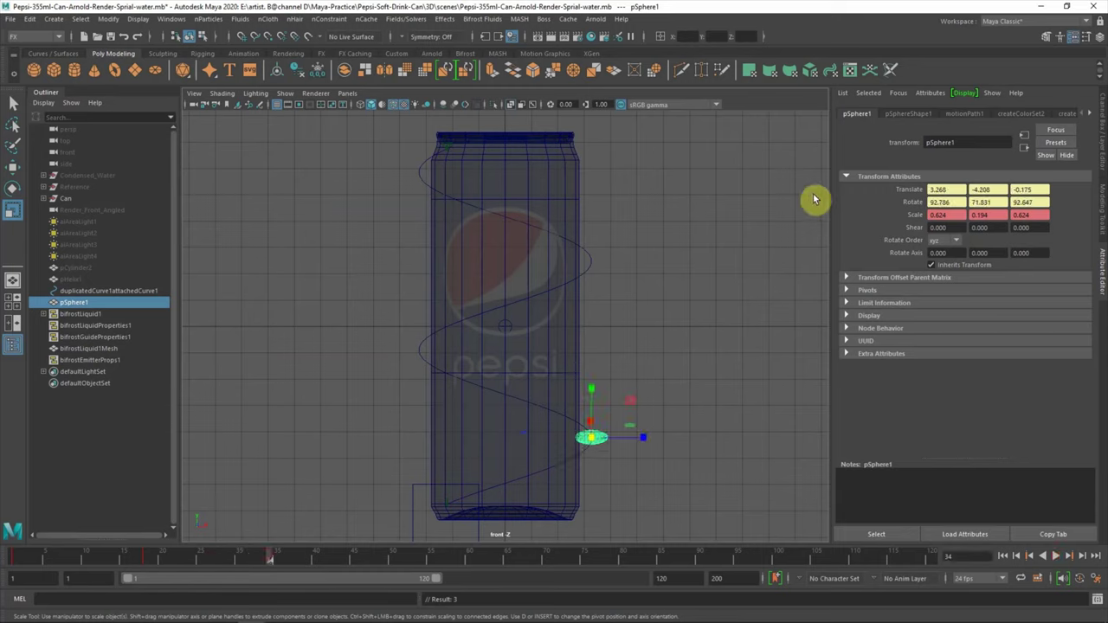
mouse_move(611, 435)
left_mouse_down()
mouse_move(604, 448)
mouse_move(617, 445)
left_mouse_up()
right_click(905, 216)
left_click(944, 223)
Shrink the sphere to about 0.6 at frame 45, enlarge it at frame 55, and key it
left_click(321, 559)
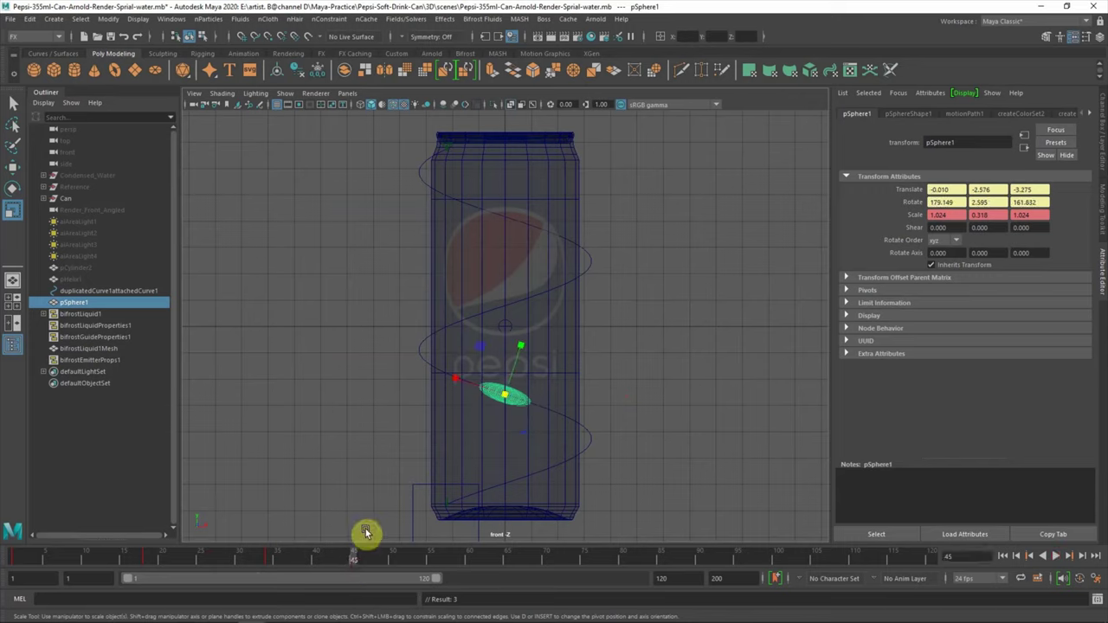
left_click_drag(508, 396, 490, 397)
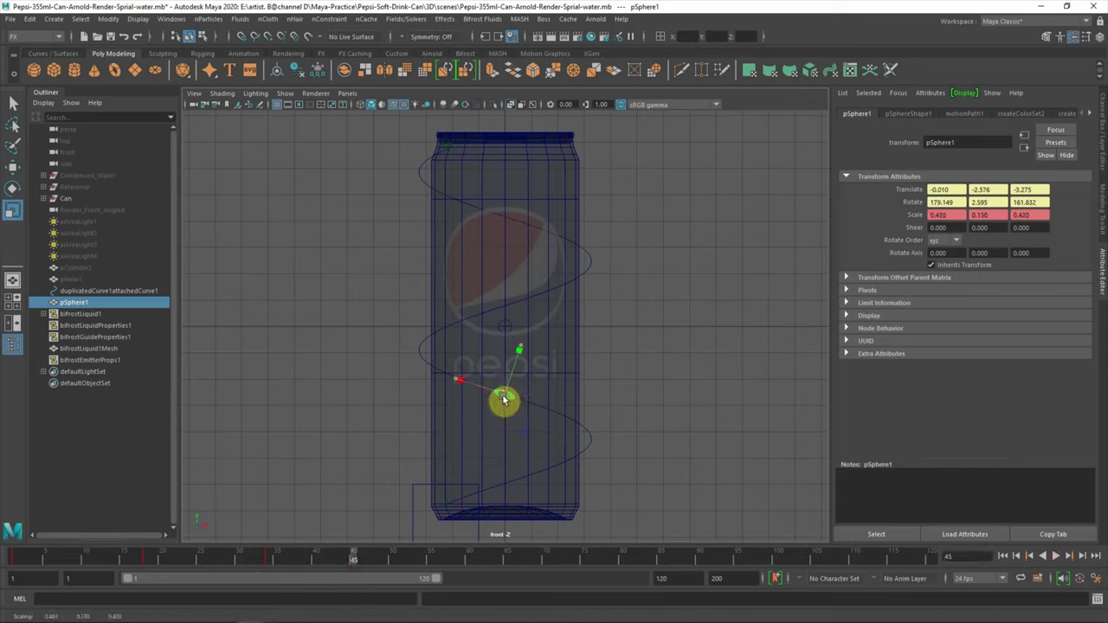
left_click_drag(400, 563, 430, 560)
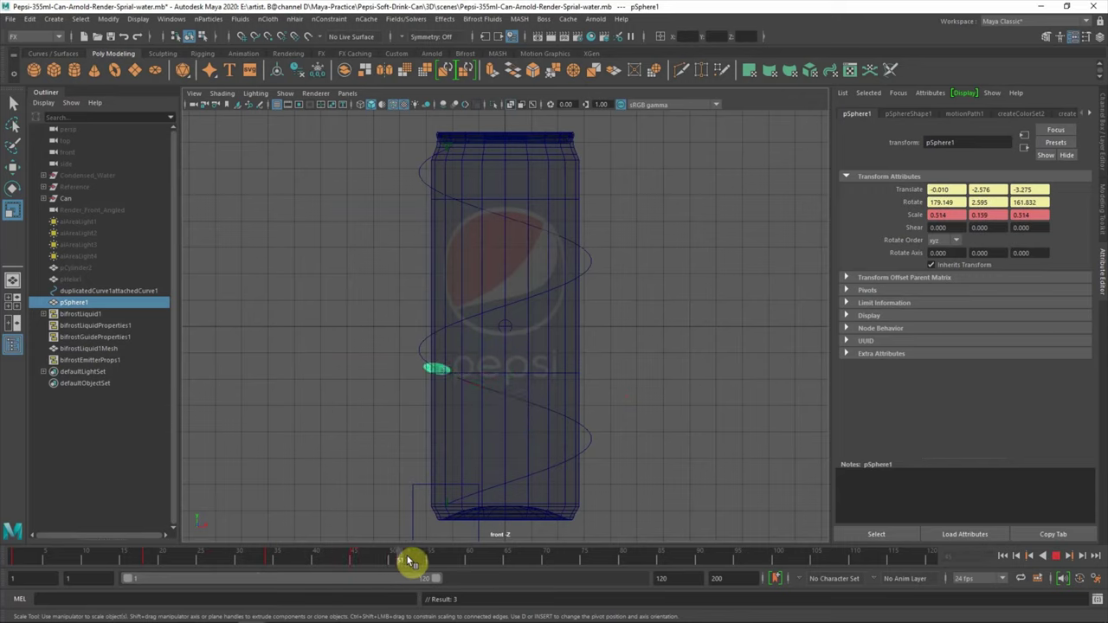
left_click_drag(437, 366, 434, 364)
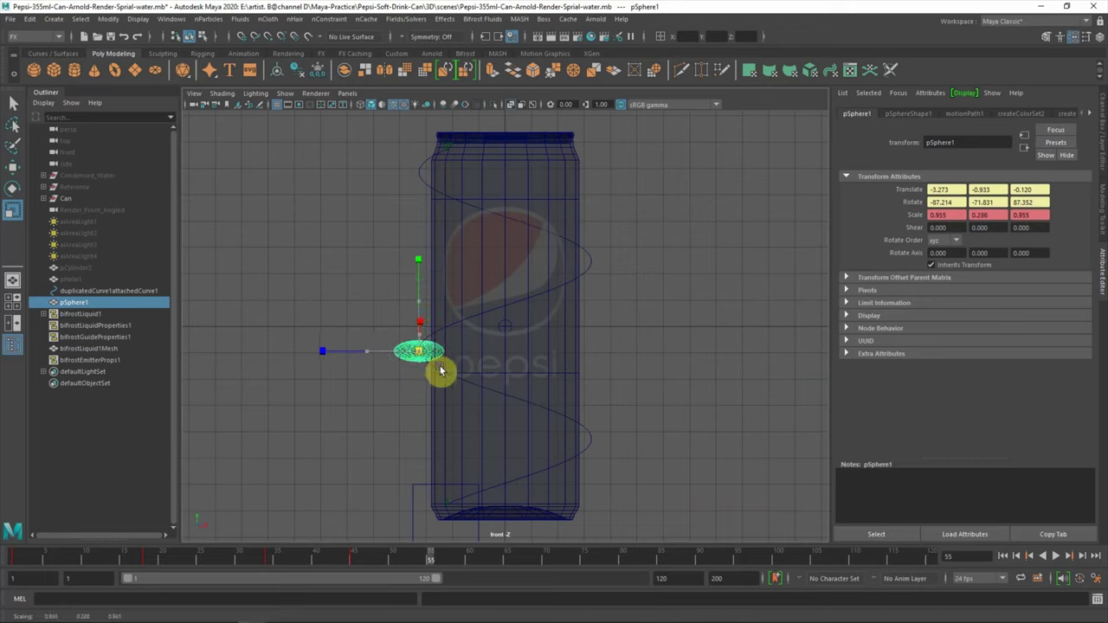
right_click(909, 215)
left_click(936, 240)
Key the sphere's scale at frame 65, then near full size at frame 75
left_click_drag(489, 557, 507, 560)
left_click(499, 310)
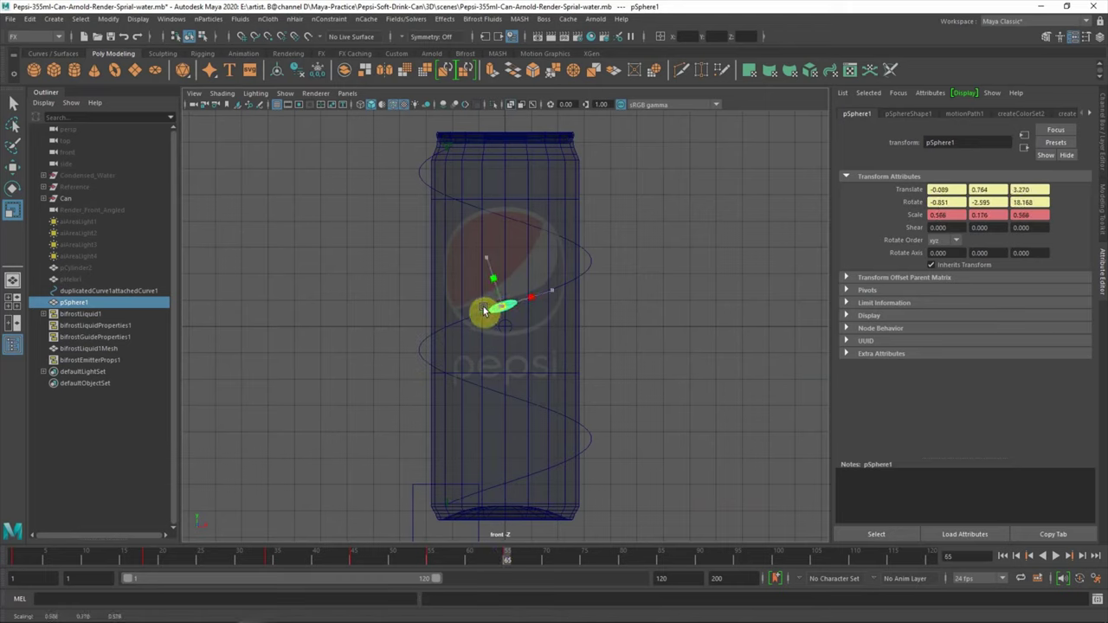
right_click(917, 216)
left_click(939, 238)
left_click_drag(551, 561, 586, 561)
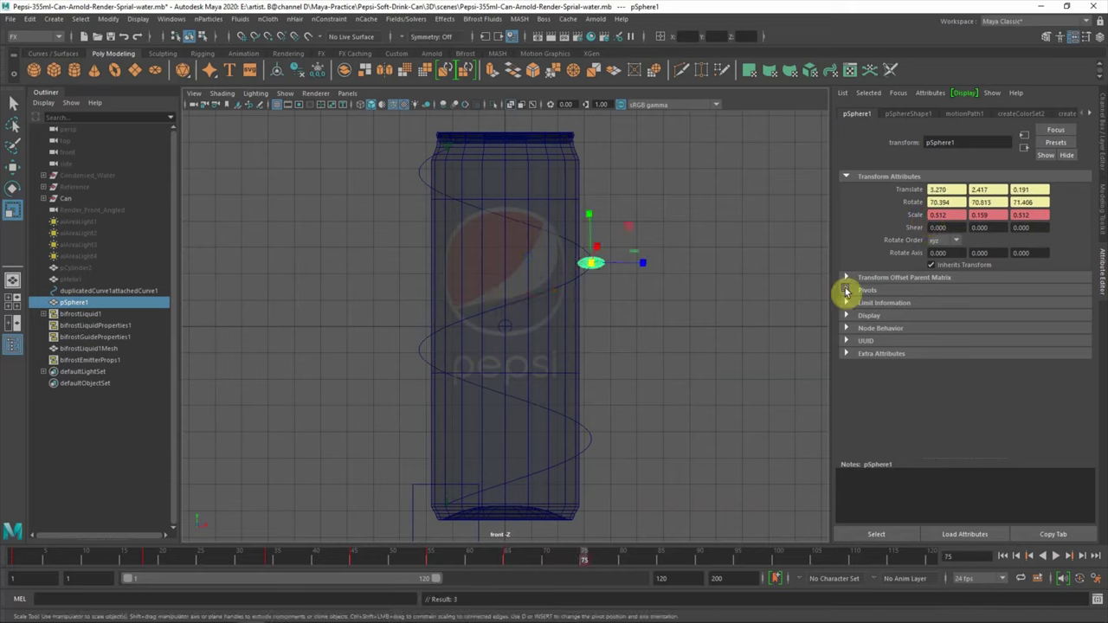
mouse_move(619, 261)
left_mouse_down()
mouse_move(598, 266)
mouse_move(617, 272)
mouse_move(596, 271)
left_mouse_up()
right_click(916, 217)
left_click(939, 240)
Key a slightly flattened scale at frame 87 and a slightly larger scale at frame 101
left_click_drag(582, 558, 676, 559)
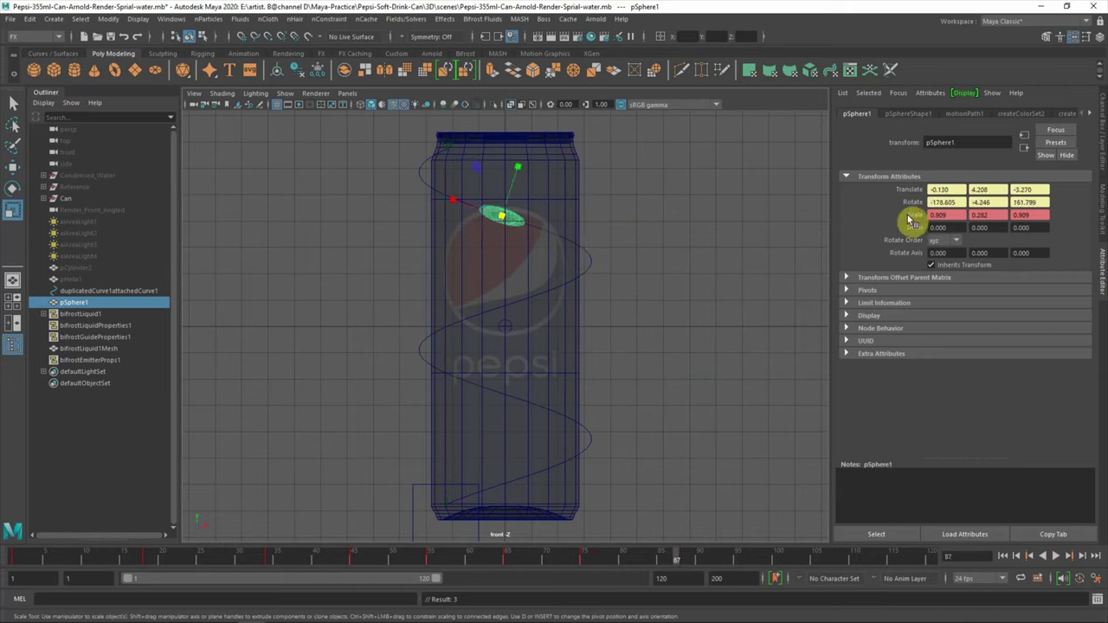
left_click_drag(500, 222, 493, 220)
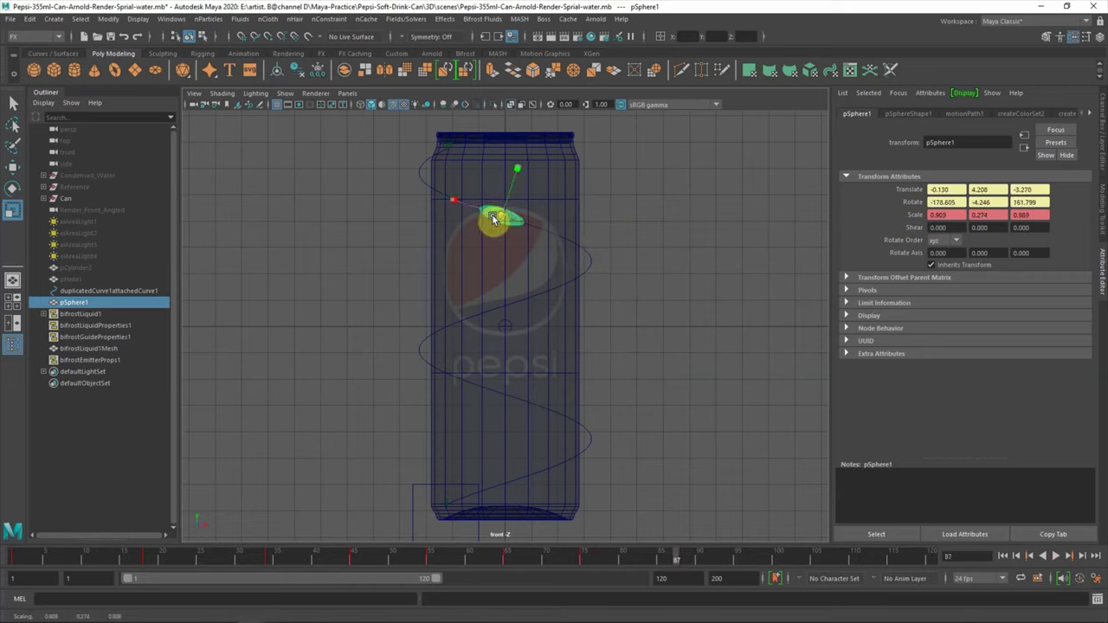
right_click(916, 217)
left_click(940, 240)
left_click_drag(680, 559, 781, 561)
left_click(421, 177)
left_click_drag(427, 180, 811, 208)
right_click(905, 218)
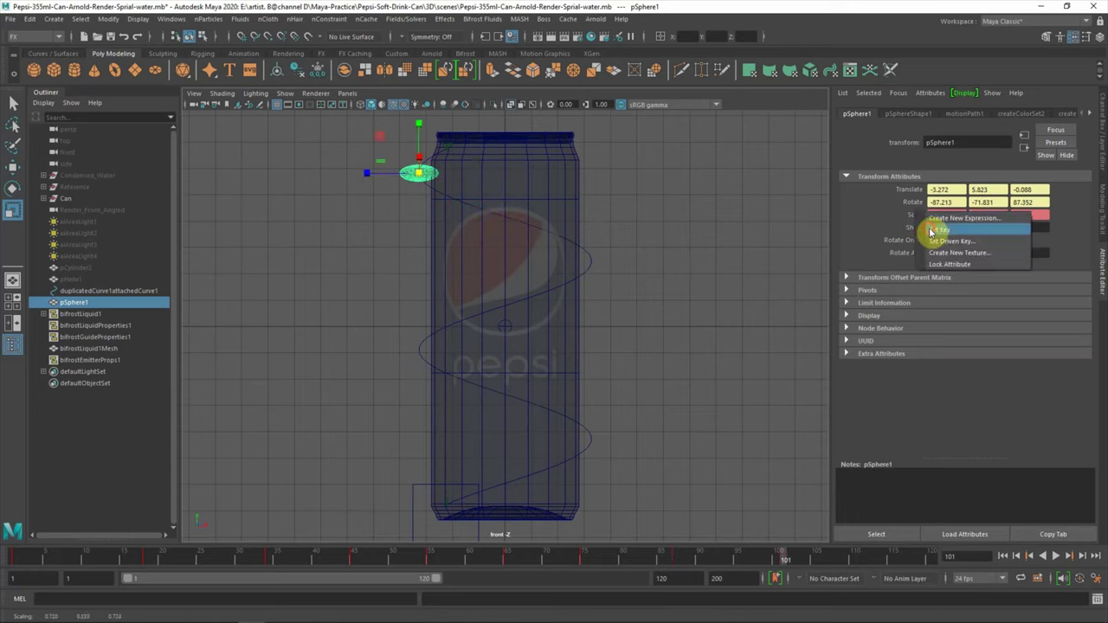
left_click(935, 240)
Review the scale animation to frame 120, rekey scale at frame 18, then return to frame 1
left_click_drag(779, 557, 932, 571)
left_click(446, 154)
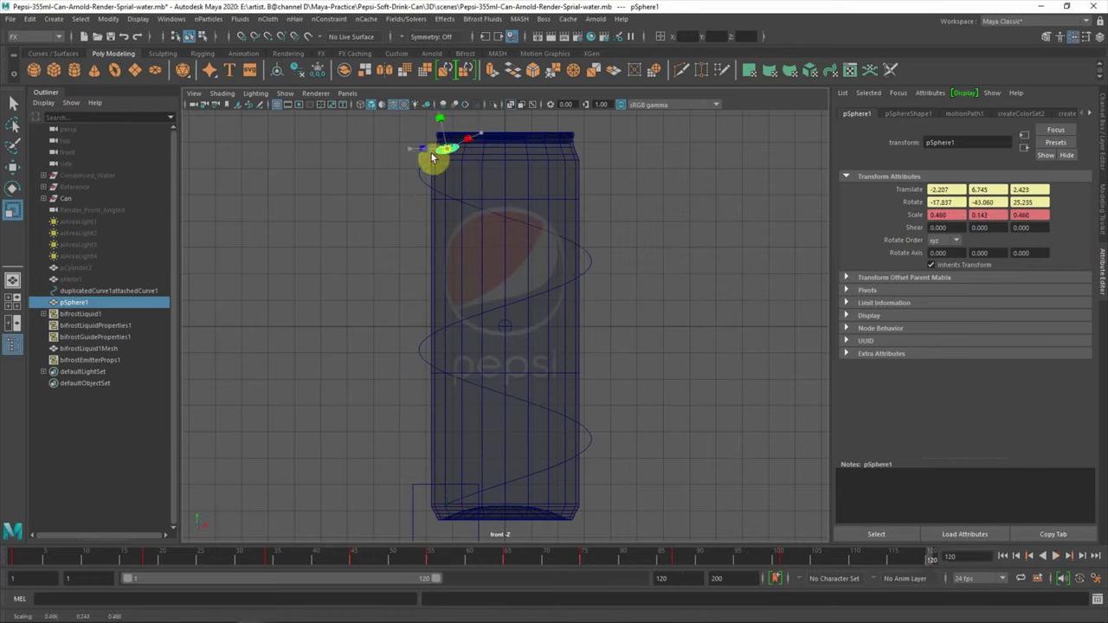
mouse_move(878, 561)
left_mouse_down()
mouse_move(584, 602)
mouse_move(514, 579)
mouse_move(81, 606)
mouse_move(147, 601)
left_mouse_up()
key("r")
left_click_drag(514, 493, 497, 485)
right_click(913, 217)
left_click(938, 230)
left_click_drag(109, 564, 18, 568)
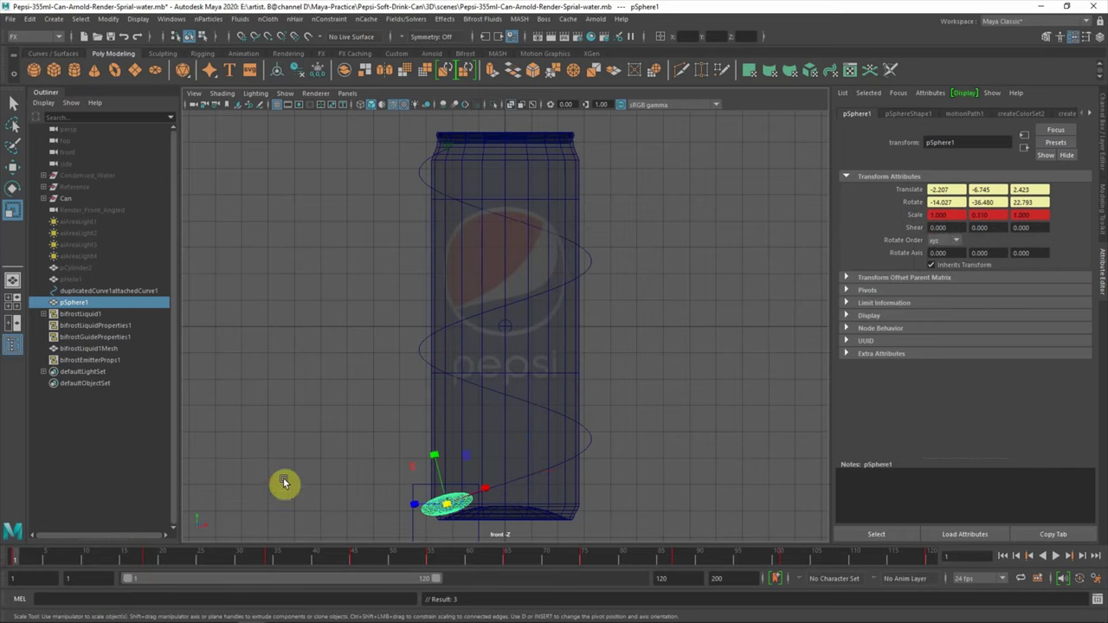
key("space")
key("space")
mouse_move(597, 371)
left_mouse_down("alt")
mouse_move(586, 372)
mouse_move(666, 395)
left_mouse_up("alt")
Deselect everything and play the Bifrost simulation through to frame 120
left_click(703, 427)
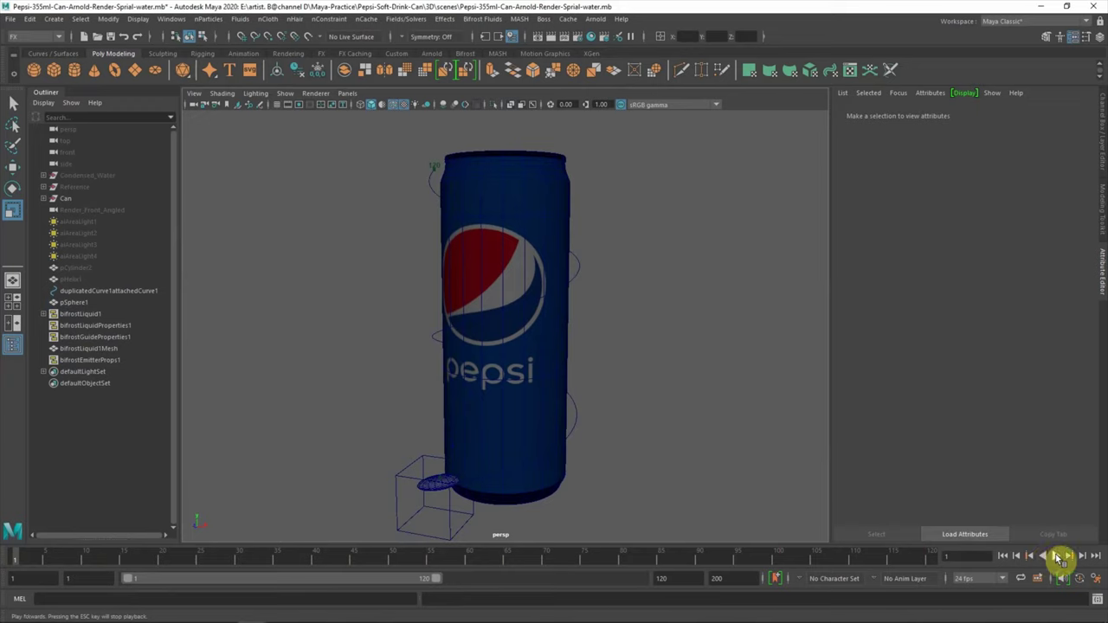
left_click(1054, 556)
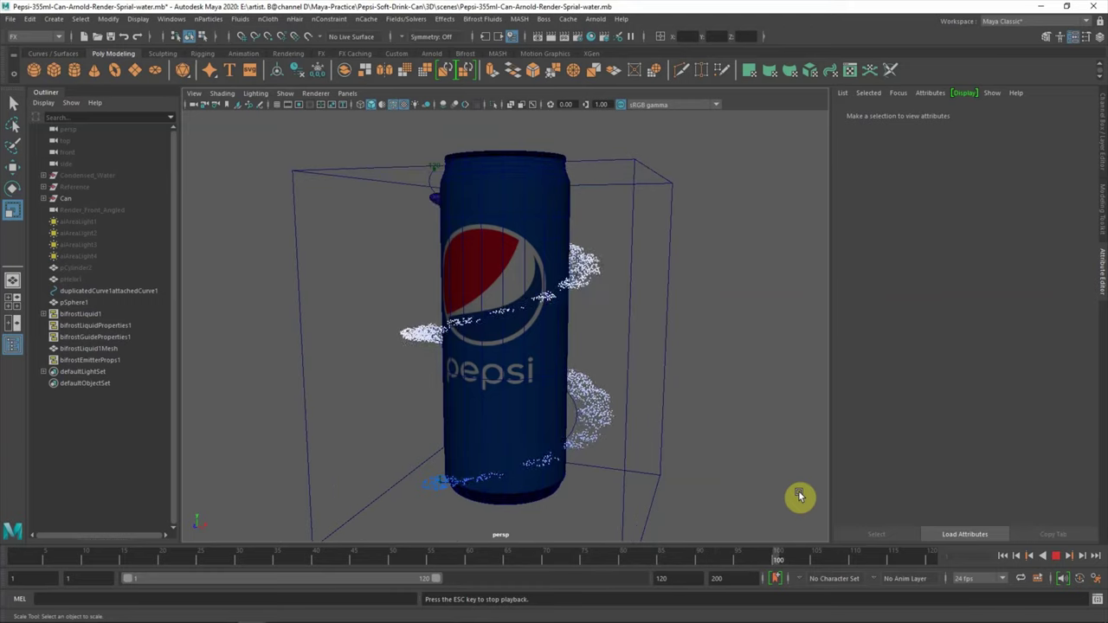
left_click(1058, 560)
Set the maximised front view to Smooth Shade with textures
left_click_drag(715, 470, 661, 445, "alt")
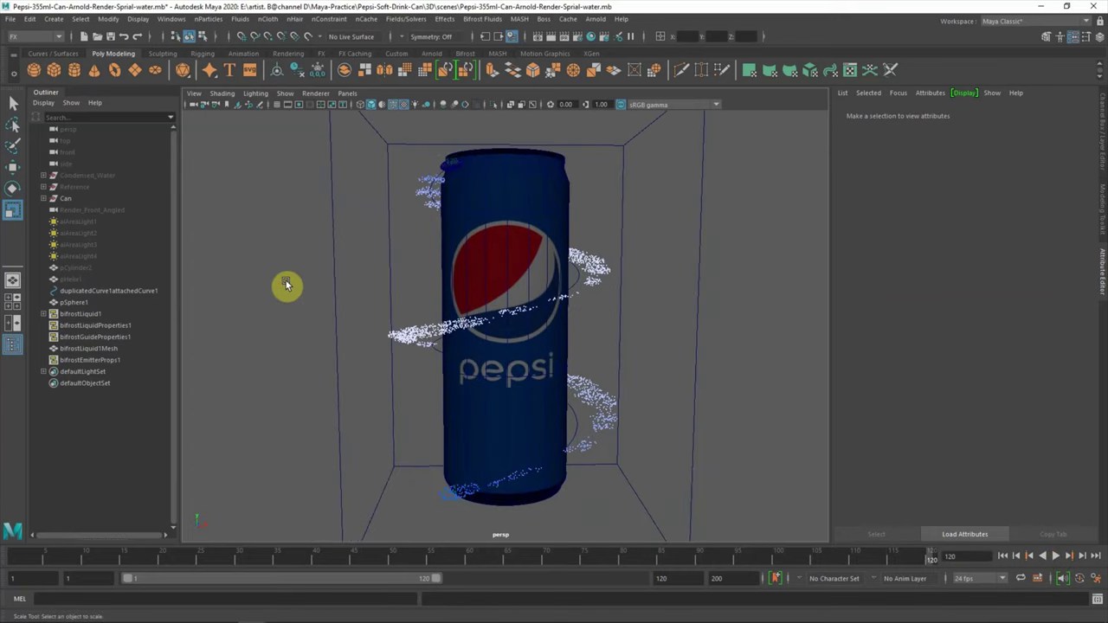
left_click(73, 302)
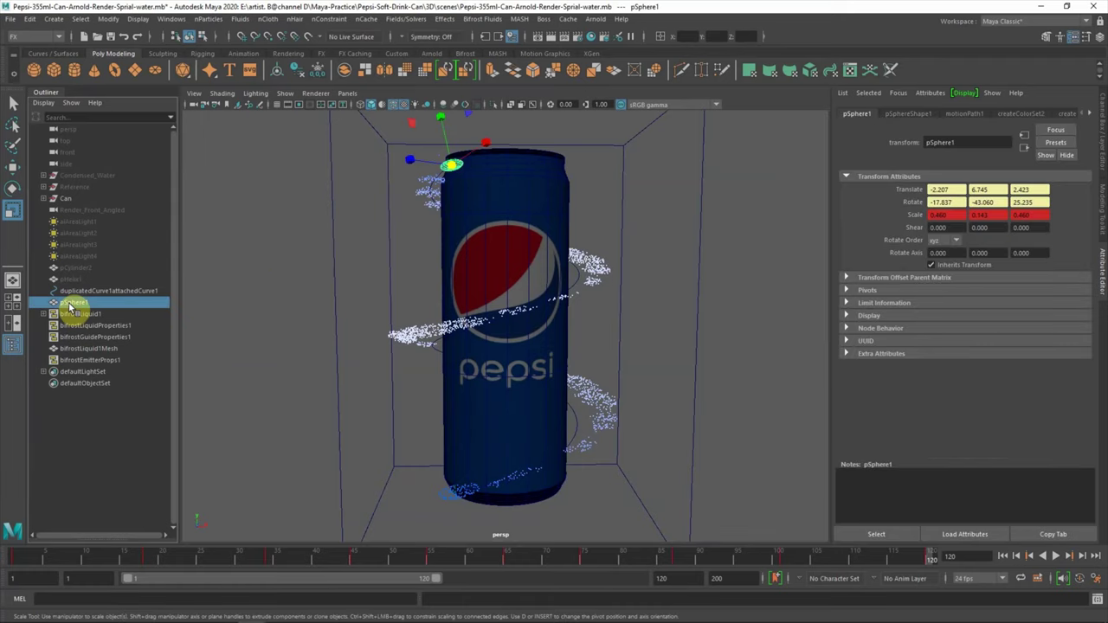
left_click(259, 293)
key("space")
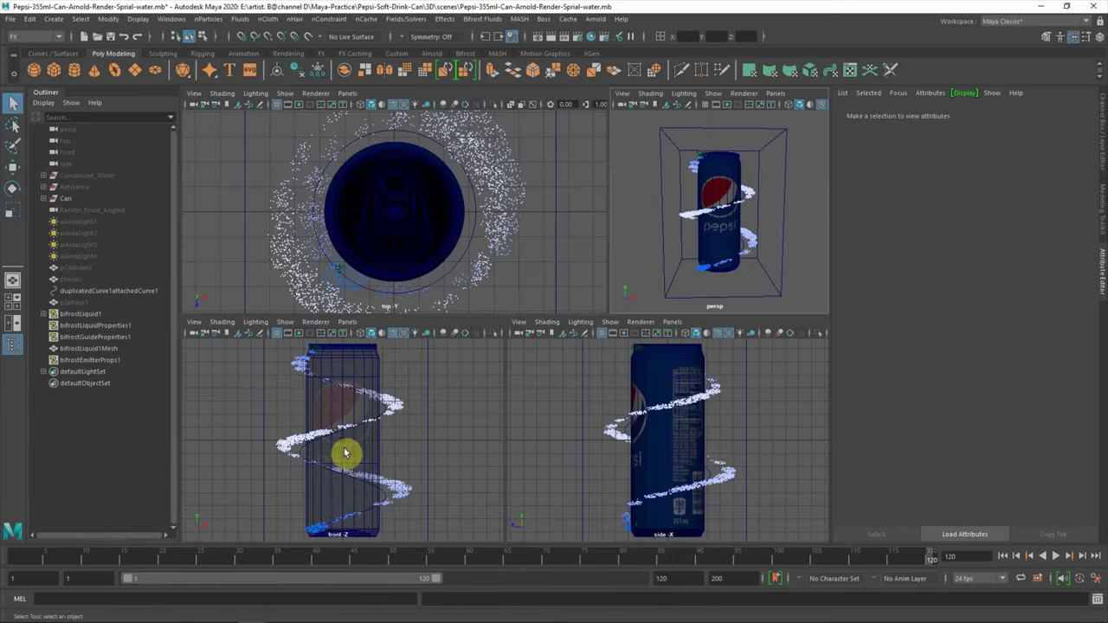
key("space")
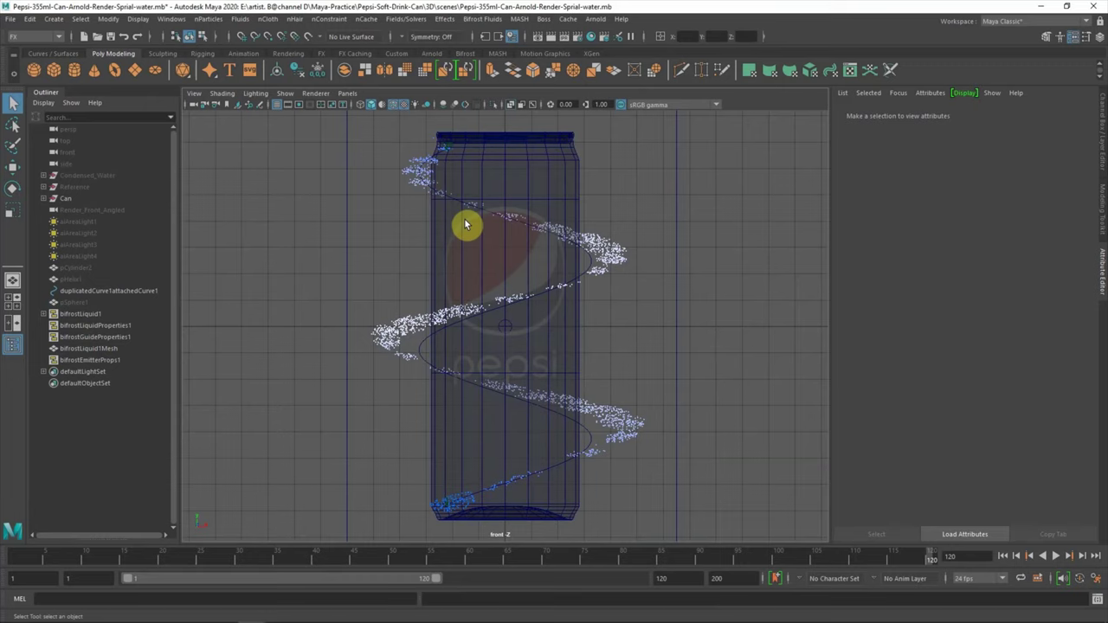
left_click(222, 92)
left_click(224, 136)
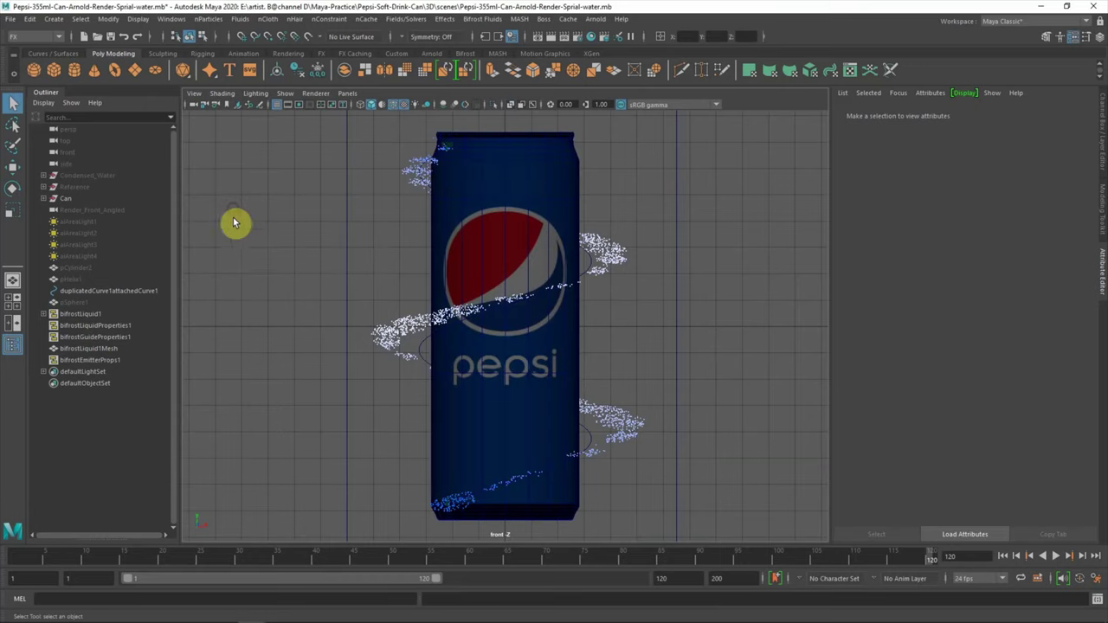
In four views, look through Render_Front_Angled in the persp pane and select the four area lights
key("space")
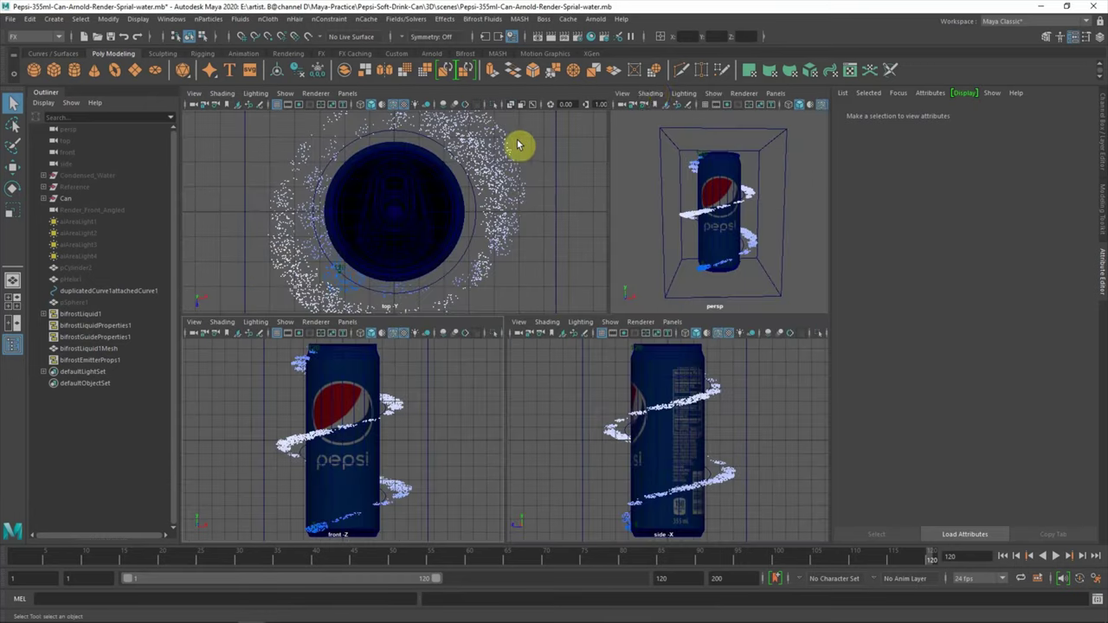
left_click(775, 92)
mouse_move(790, 116)
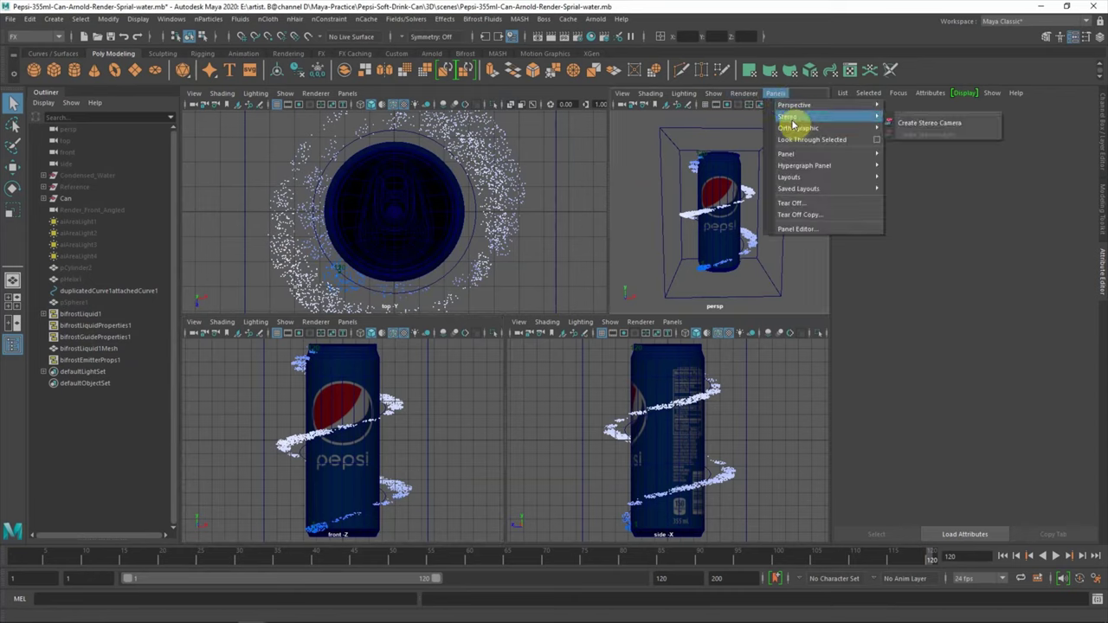
left_click(905, 107)
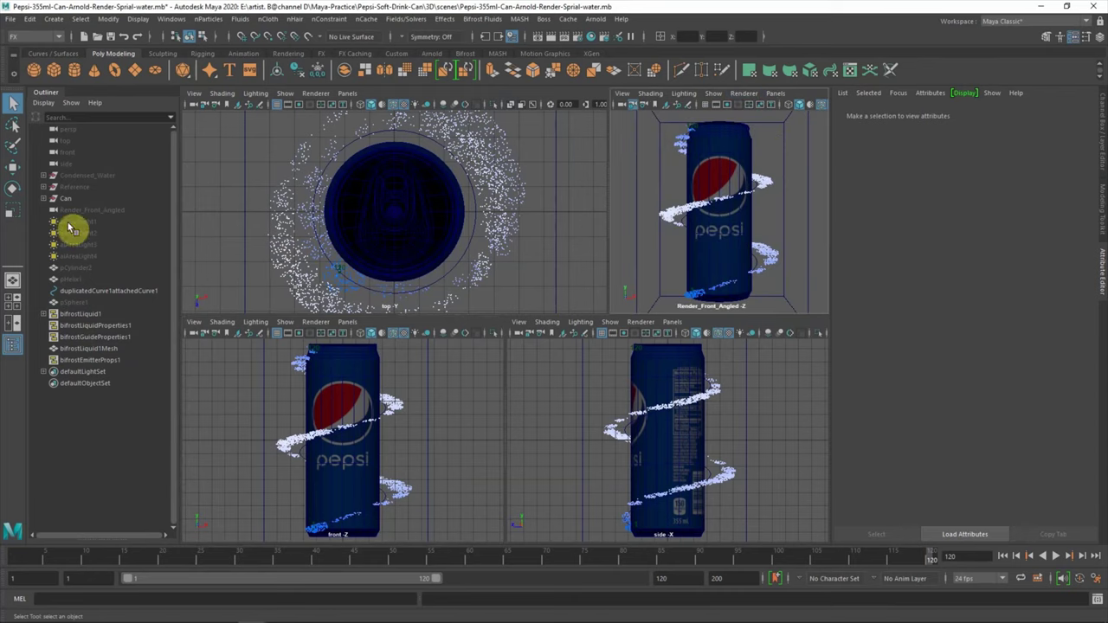
left_click_drag(74, 222, 85, 258)
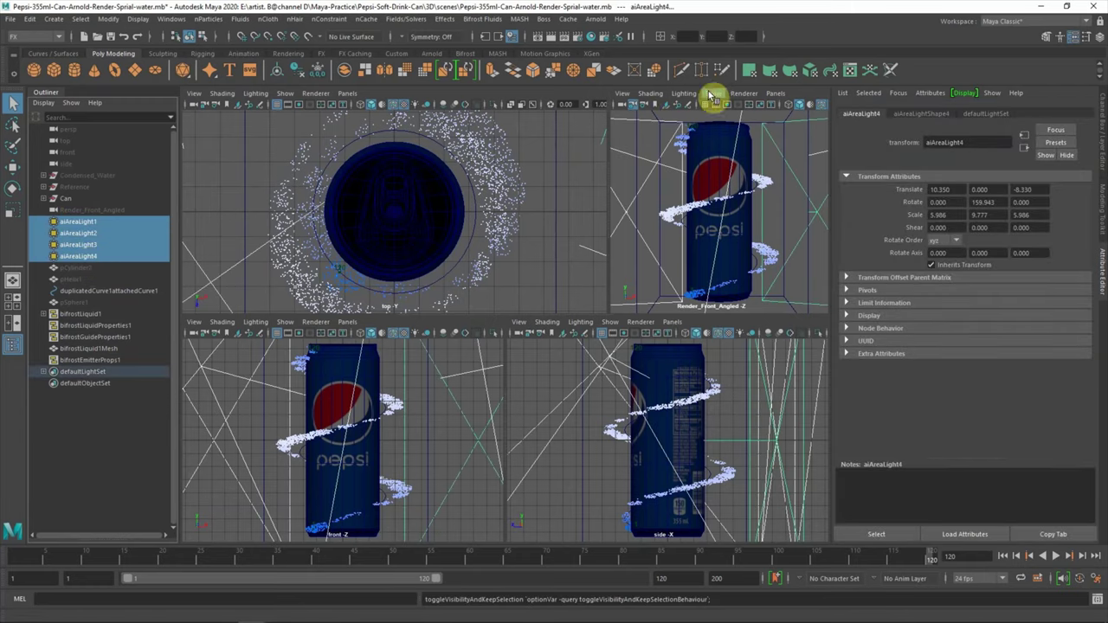
Render the Render_Front_Angled view live with Arnold and maximise that panel
left_click(742, 93)
left_click(814, 129)
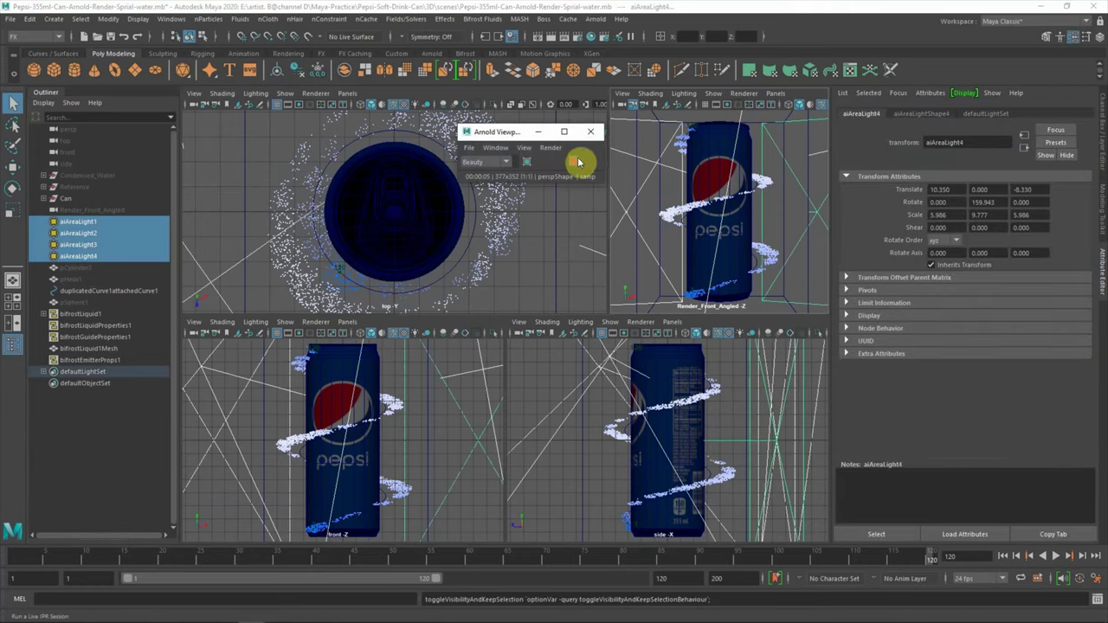
key("space")
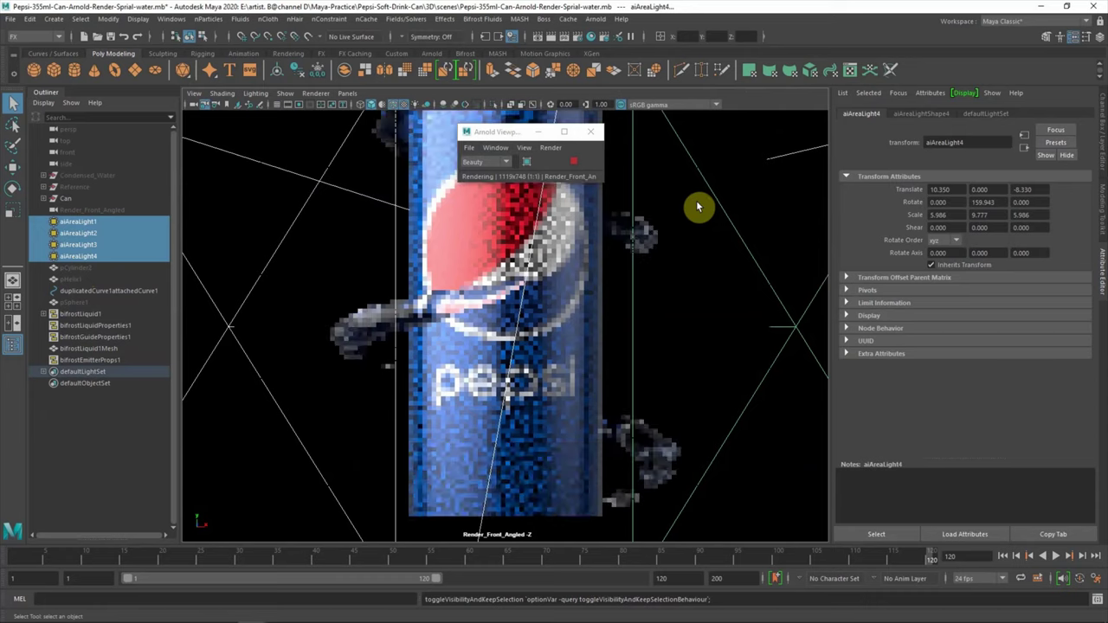
left_click_drag(499, 131, 238, 134)
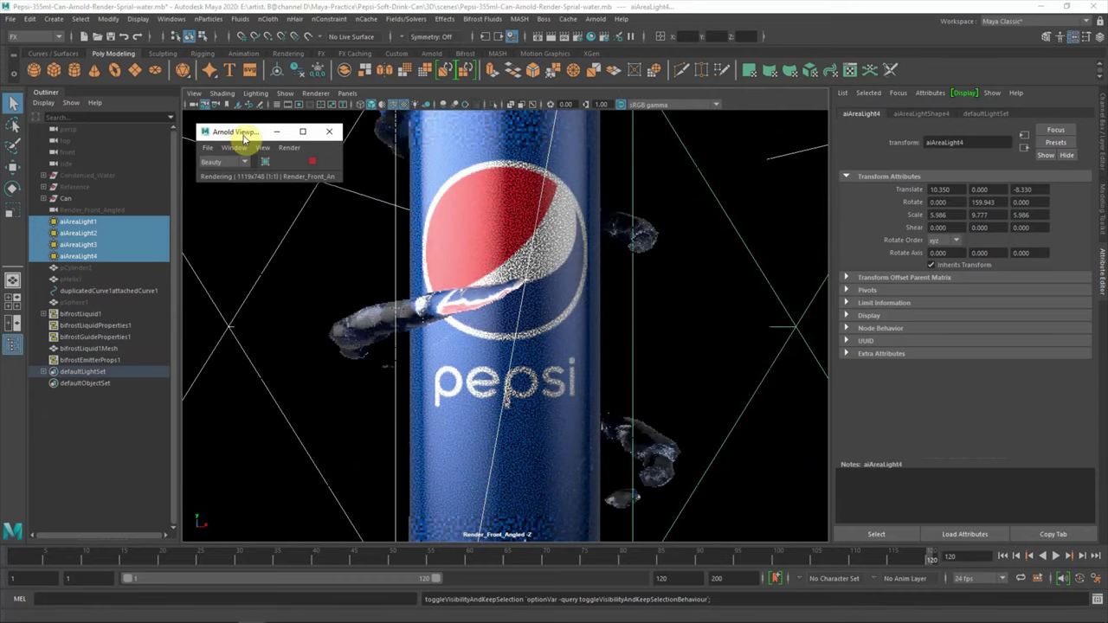
Select bifrostLiquid1 and expand the liquidShape1 Render and Surface Controls settings
left_click(114, 430)
left_click(91, 314)
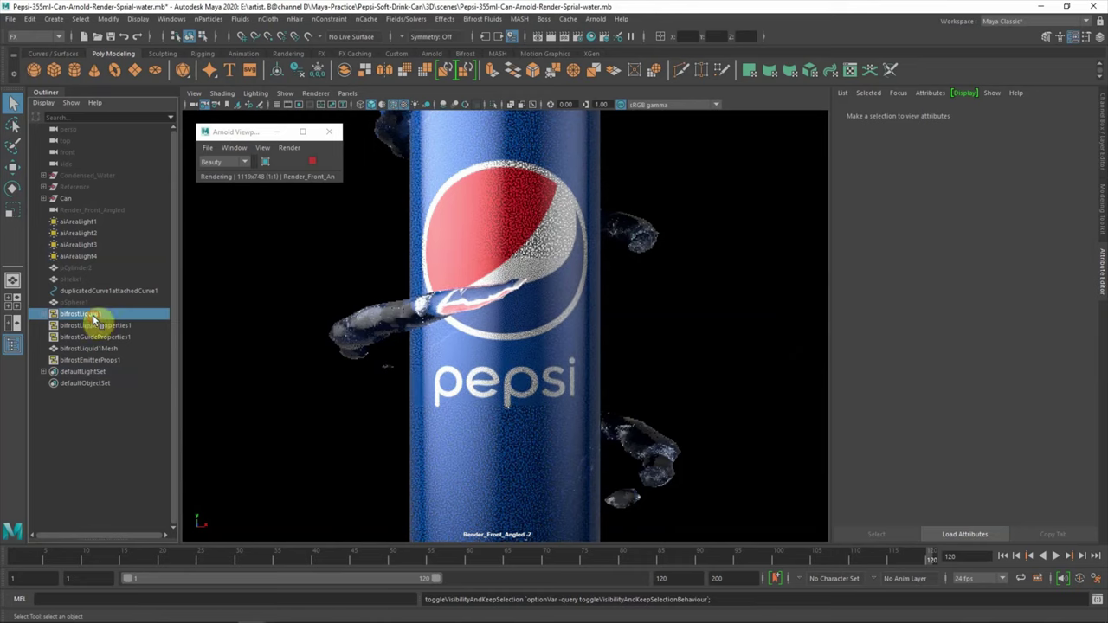
left_click(1007, 114)
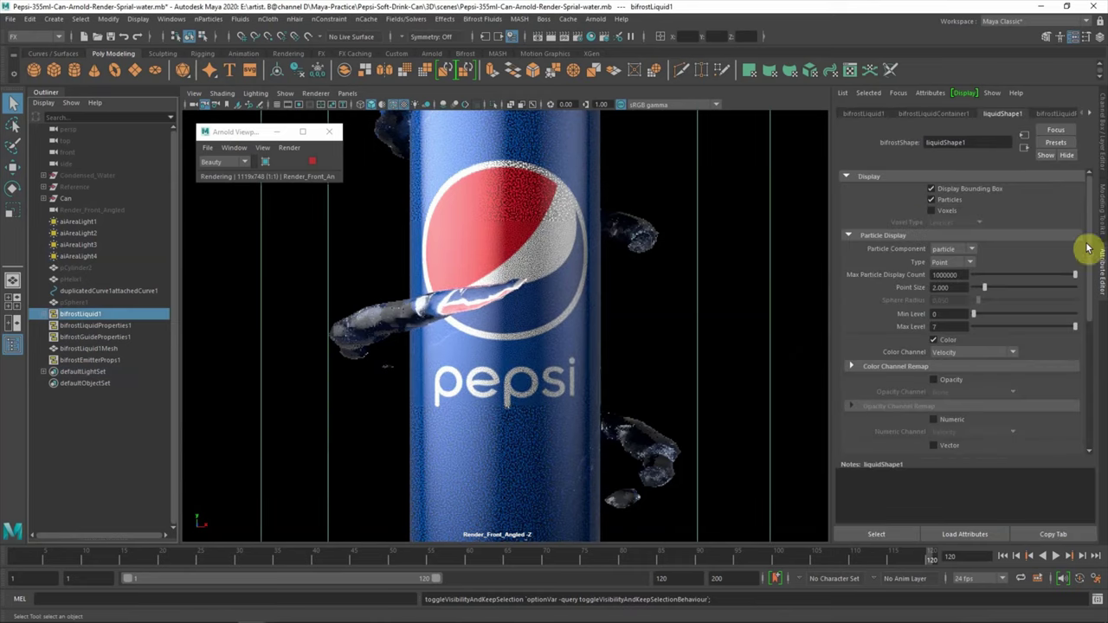
left_click_drag(1088, 249, 1104, 381)
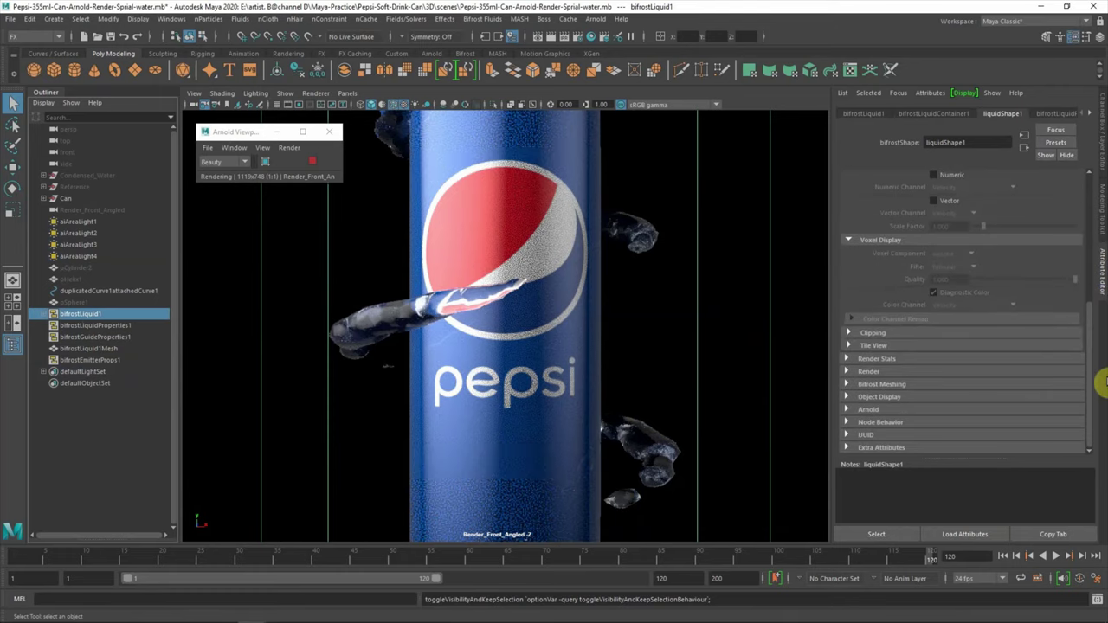
left_click(857, 374)
left_click_drag(1092, 330, 1091, 359)
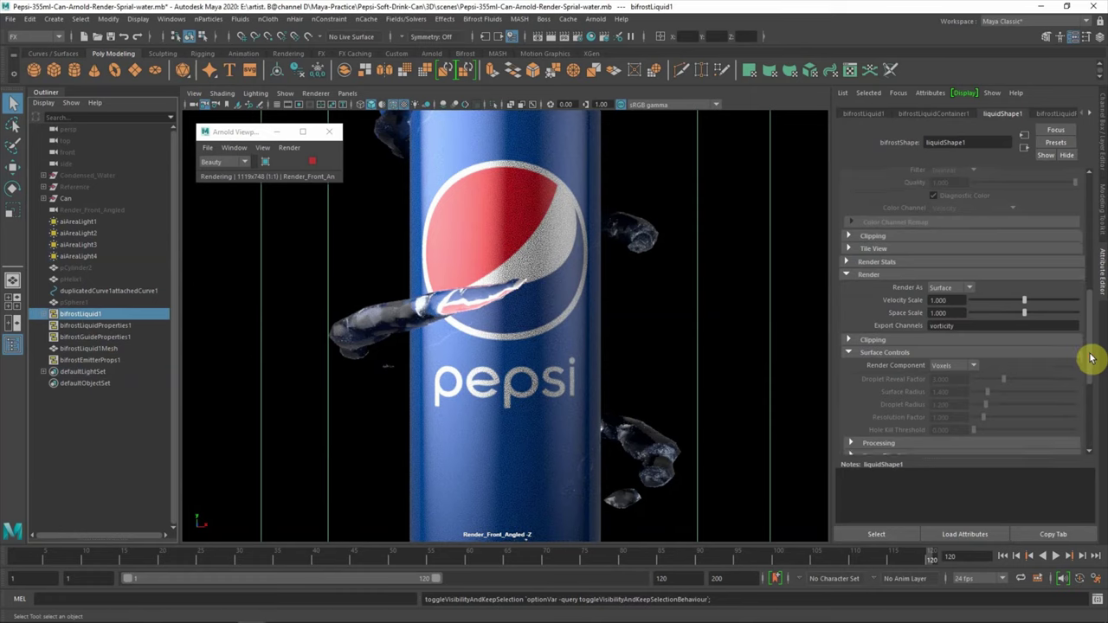
Set Render Component to Particles, trying Surface Radius 1 and Resolution Factor 2
left_click(961, 368)
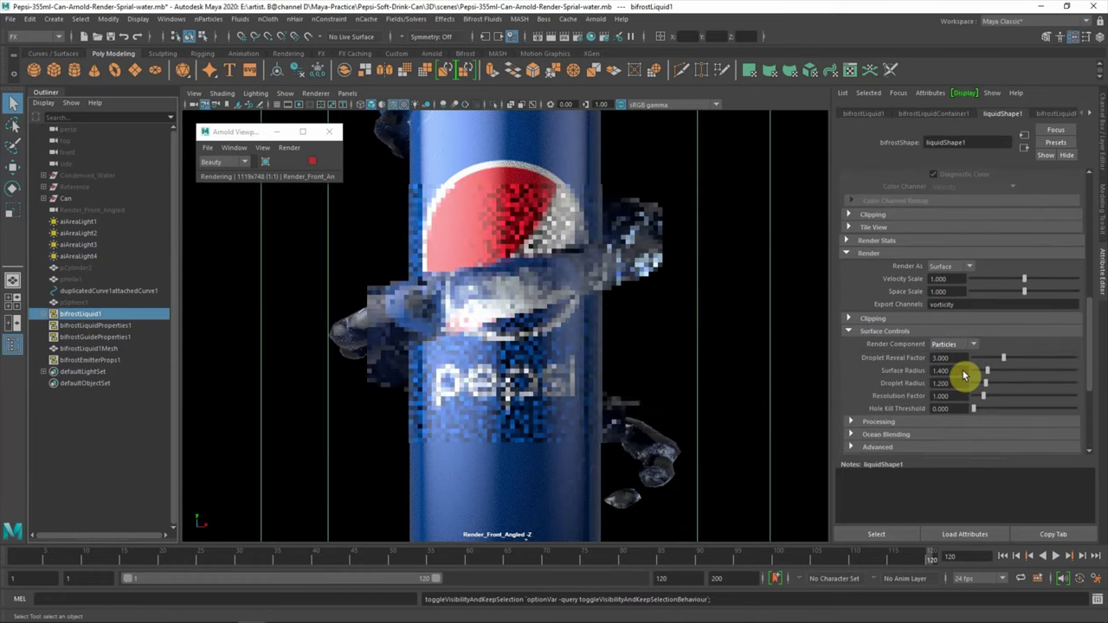
double_click(948, 370)
type("1")
key("Return")
double_click(948, 396)
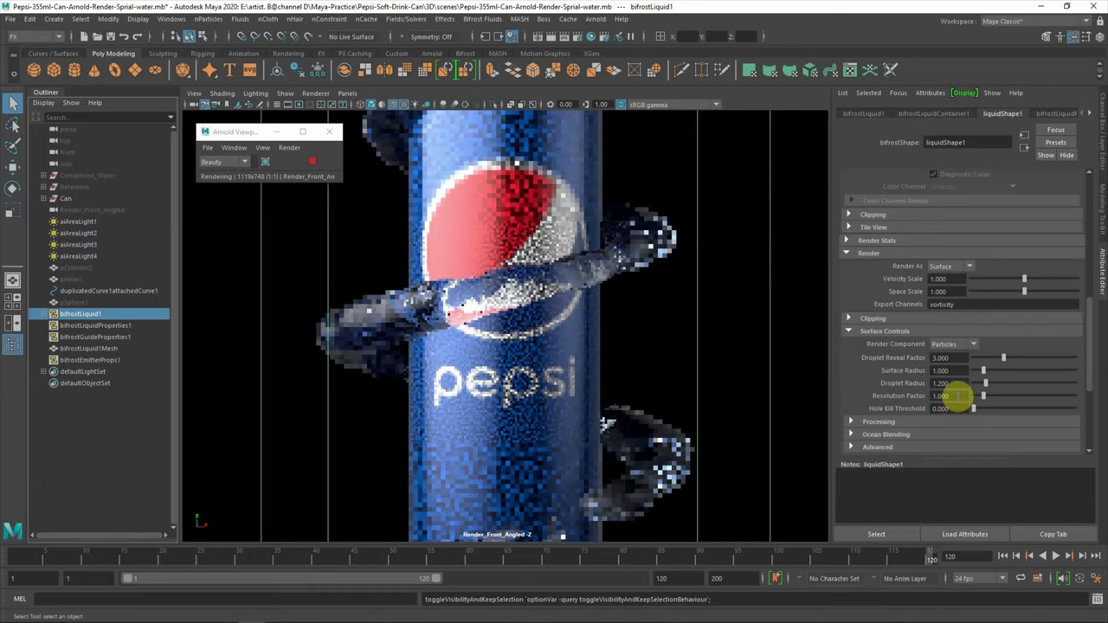
type("2")
key("Return")
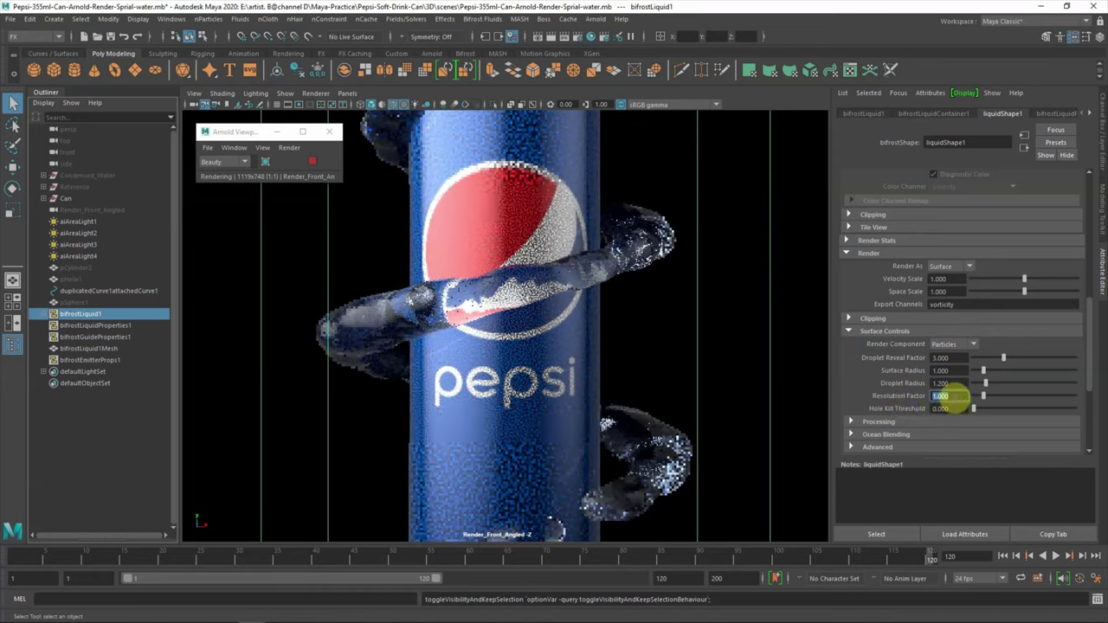
Try Surface Radius 0.3 then 0.2, and Resolution Factor 3 then 4
double_click(952, 371)
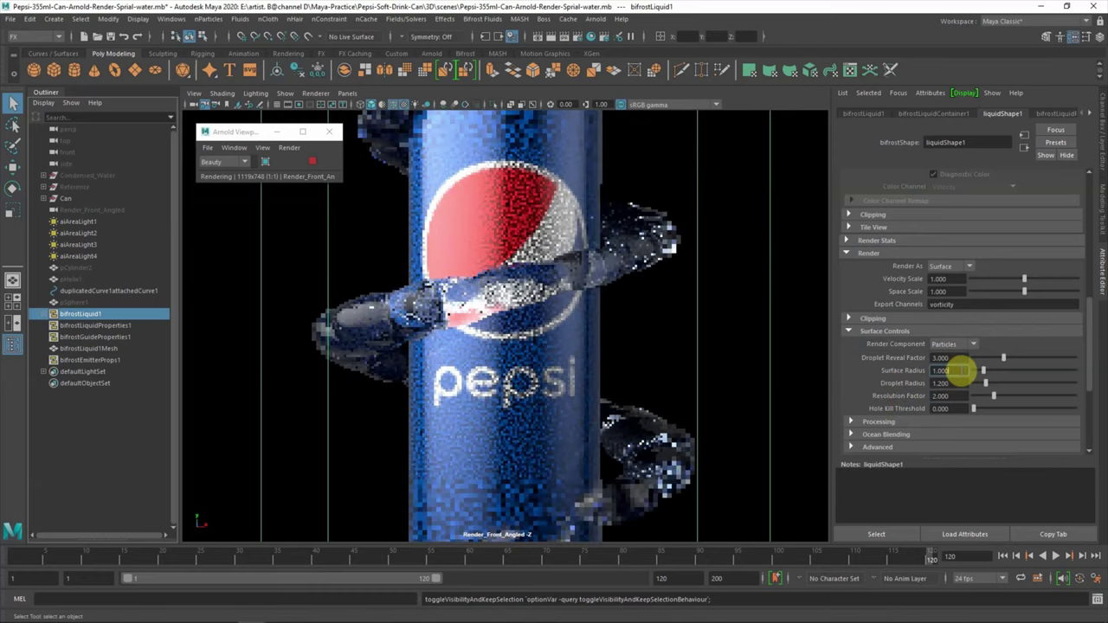
type("0.")
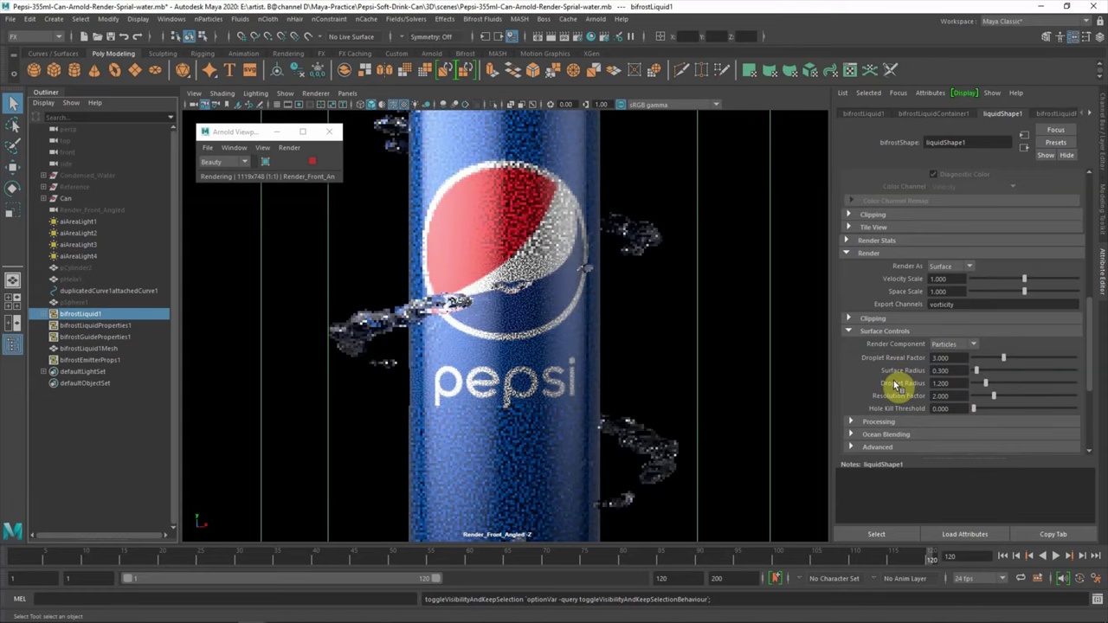
double_click(952, 384)
double_click(952, 395)
type("3.000")
key("Return")
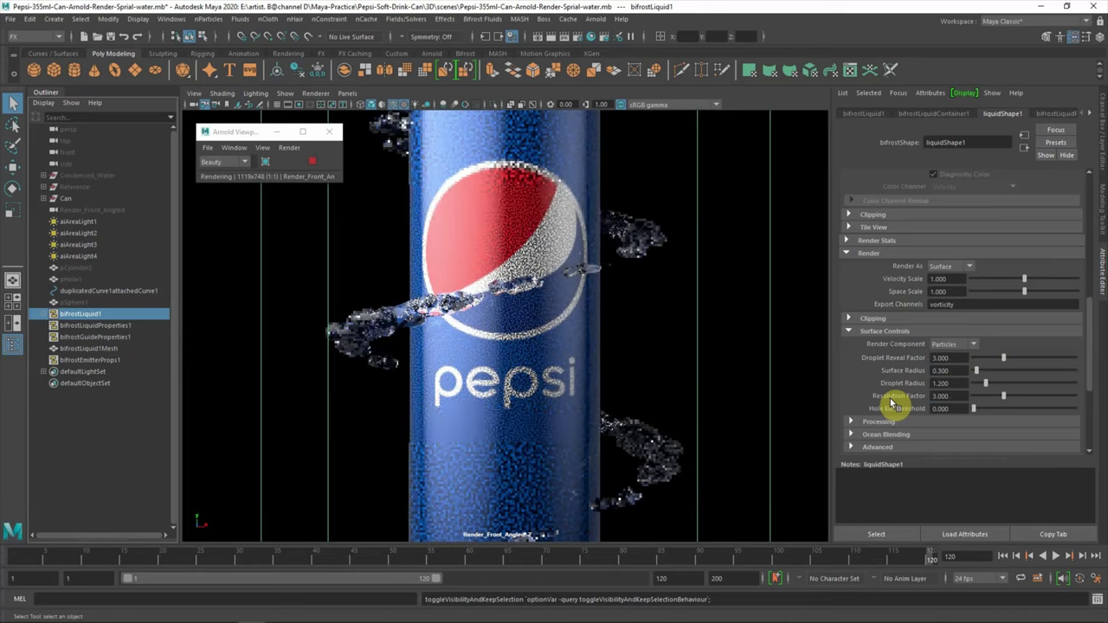
double_click(951, 370)
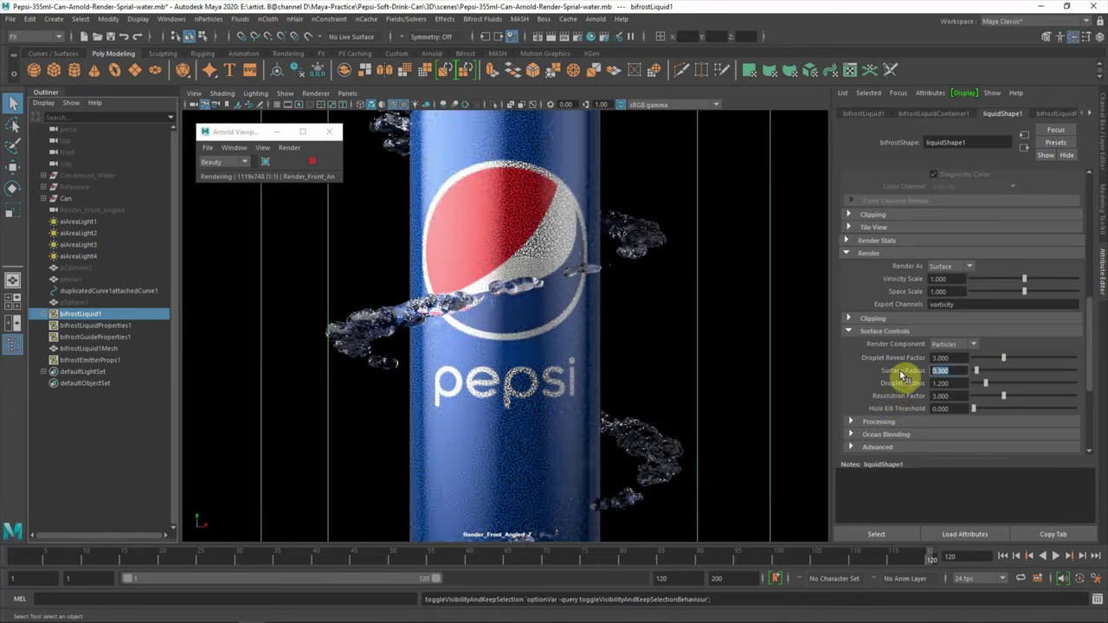
type("0.1")
type("0.200")
key("Return")
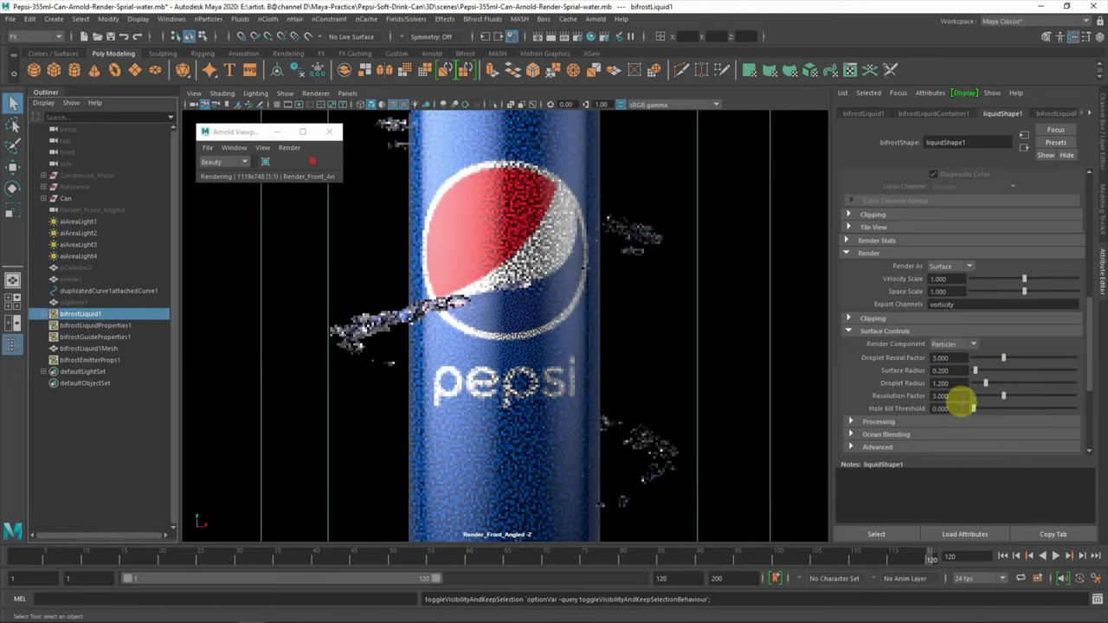
double_click(941, 395)
type("4.000")
key("Return")
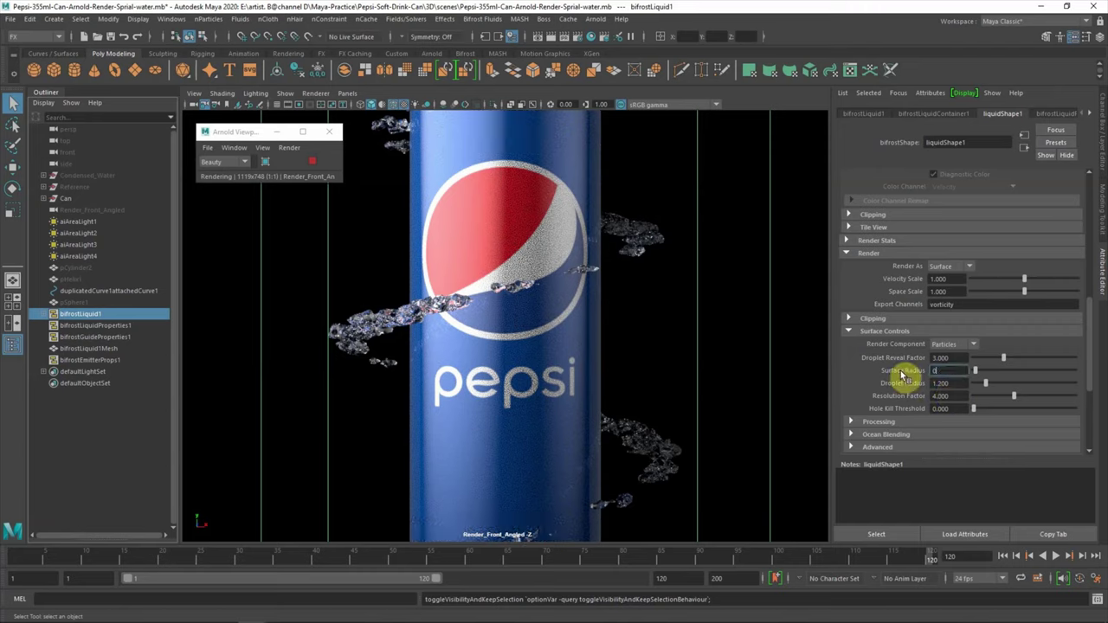
Settle on Resolution Factor 3.8 and Surface Radius 0.22, then stop the Arnold render
left_click(953, 395)
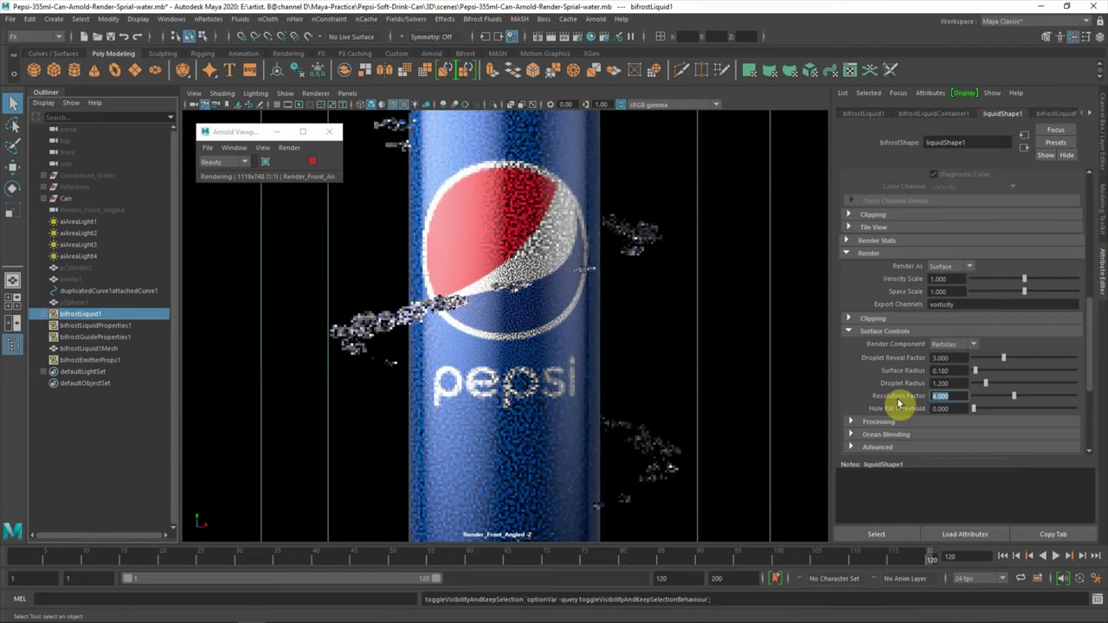
type("3.0")
key("Return")
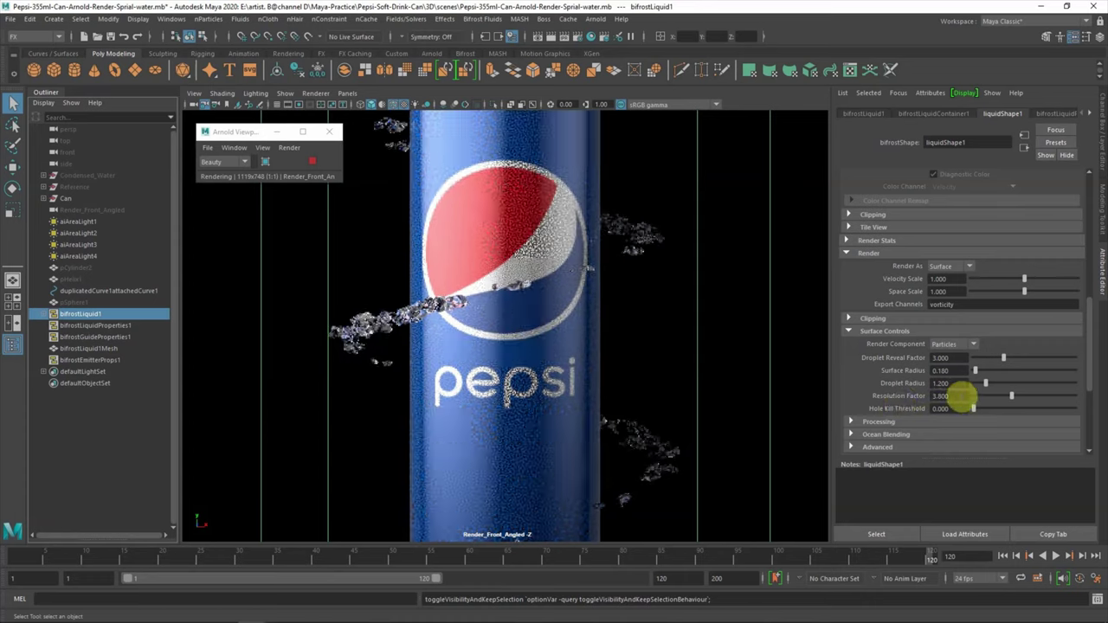
left_click(945, 372)
type("0.220")
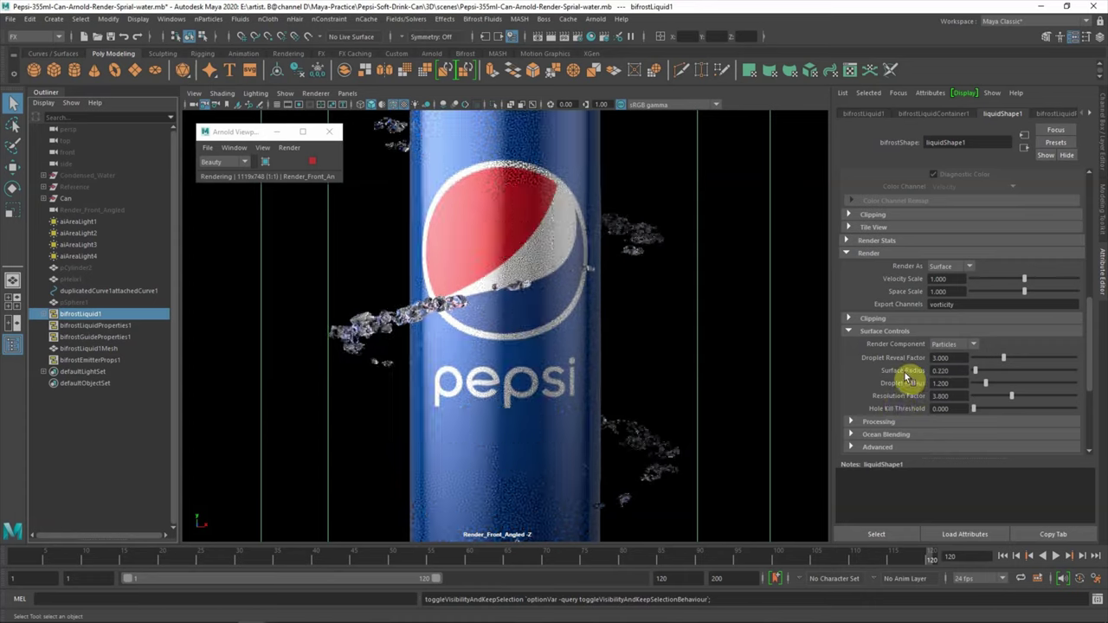
key("Return")
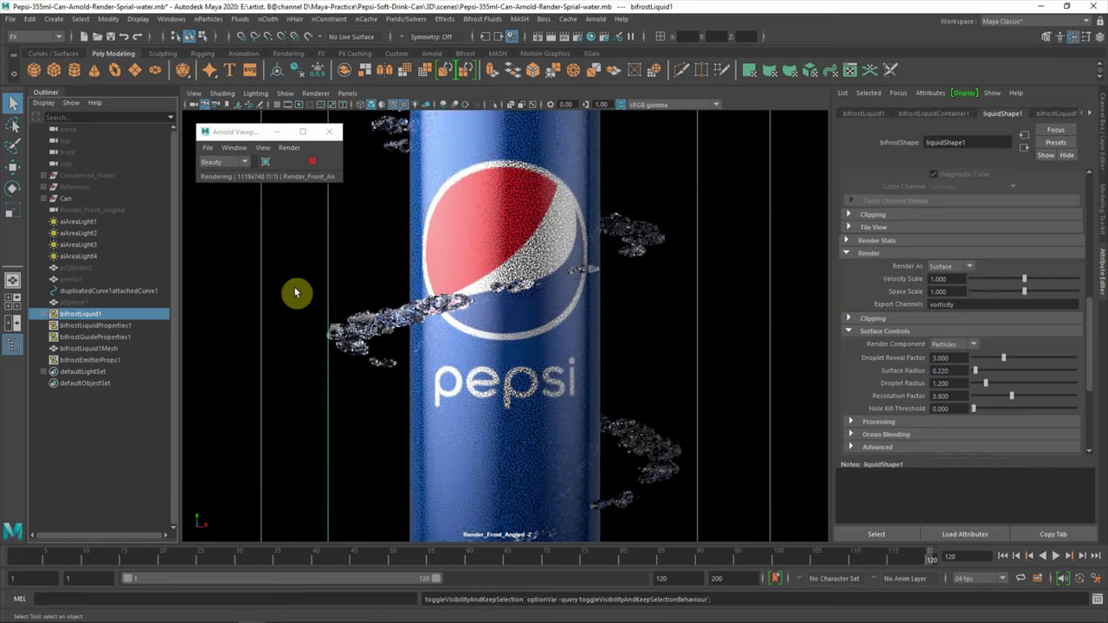
left_click(314, 163)
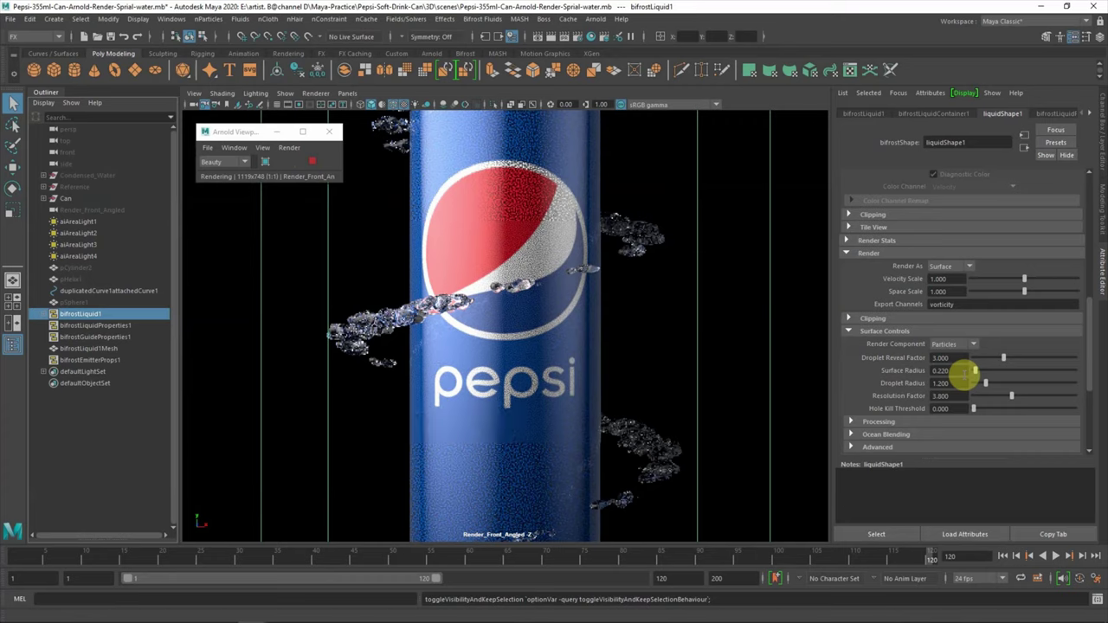
left_click(312, 161)
left_click_drag(179, 240, 349, 248)
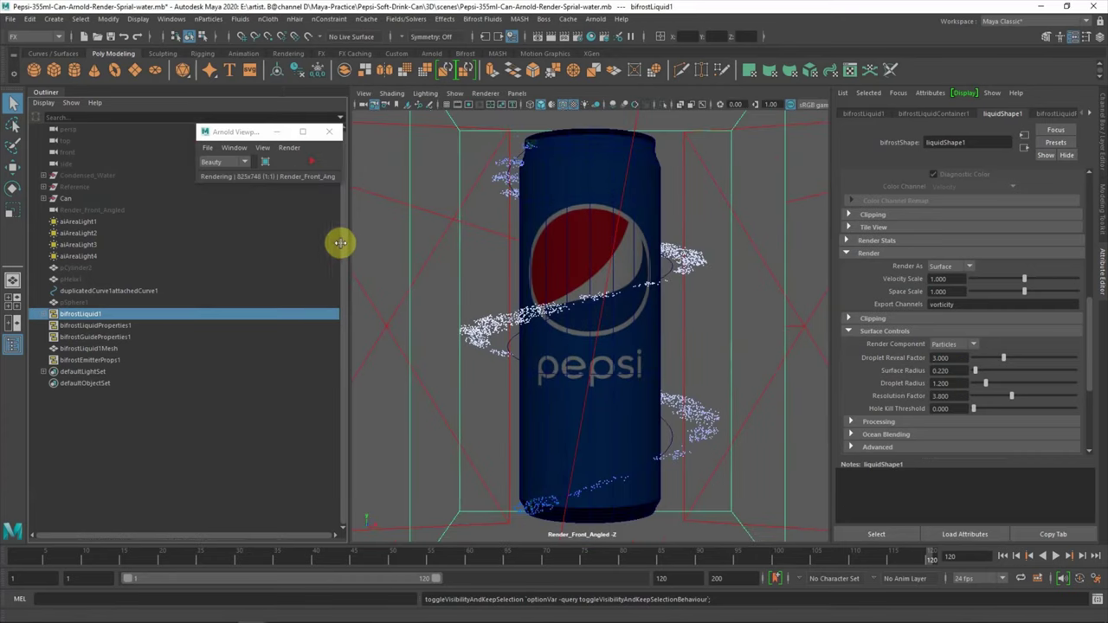
Select pCylinder2 in the Outliner, then restart the Arnold render with nothing selected
left_click(310, 161)
left_click(381, 182)
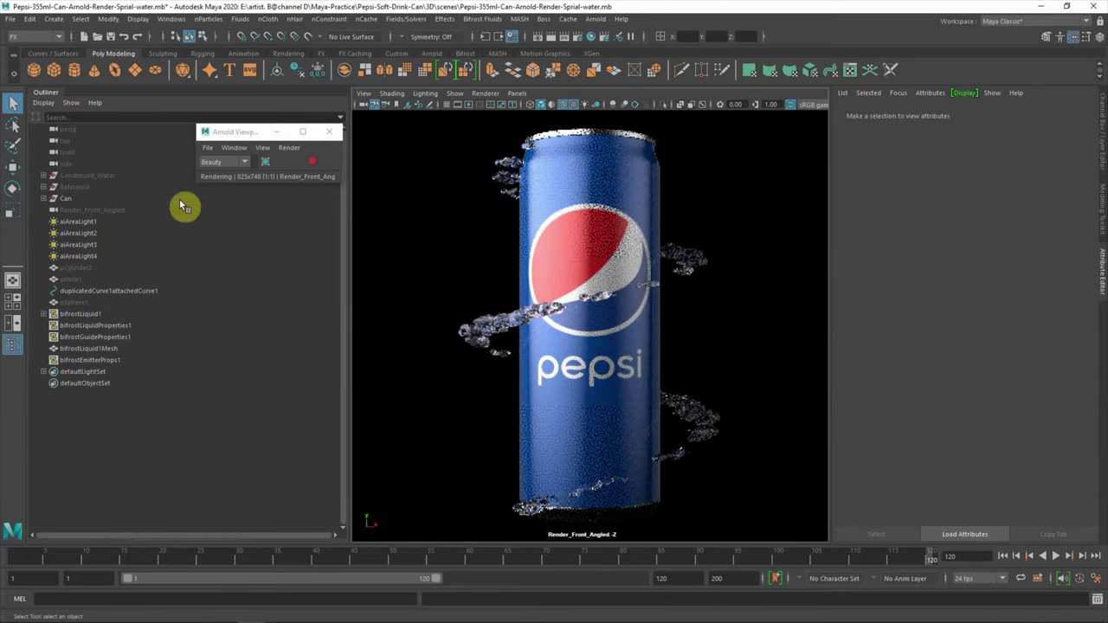
left_click(312, 162)
left_click(103, 175)
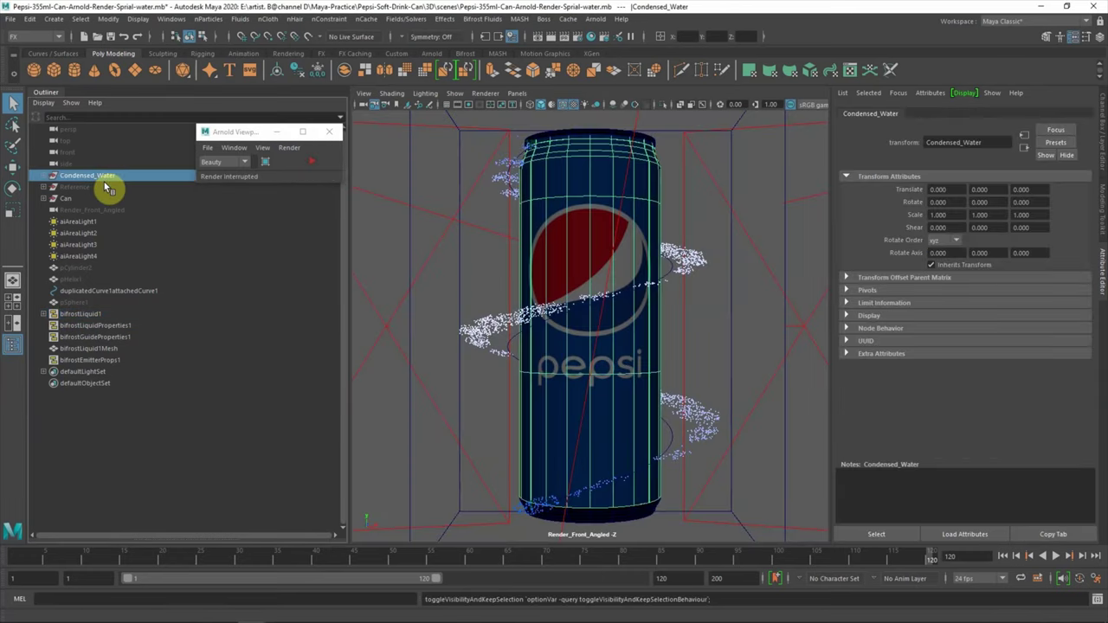
left_click(87, 210)
left_click(85, 267)
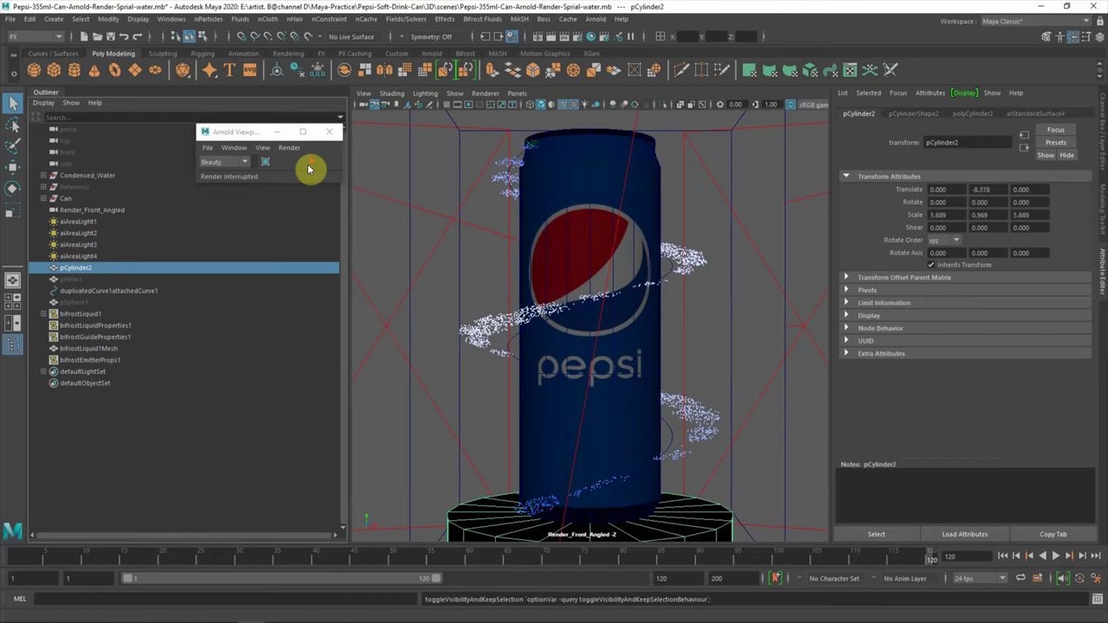
left_click(311, 163)
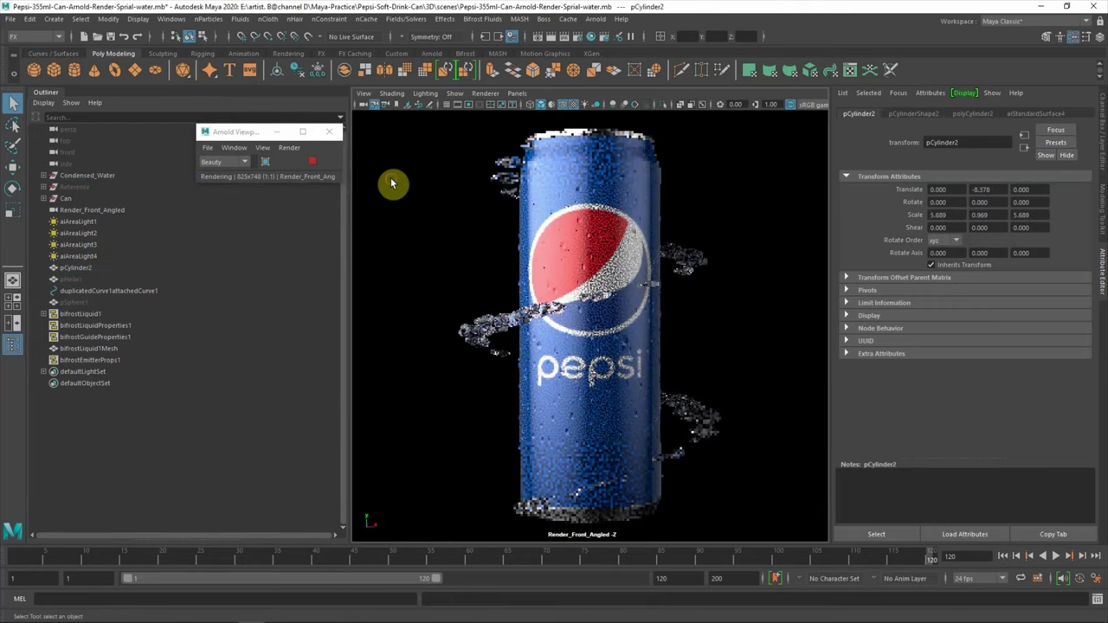
left_click(391, 182)
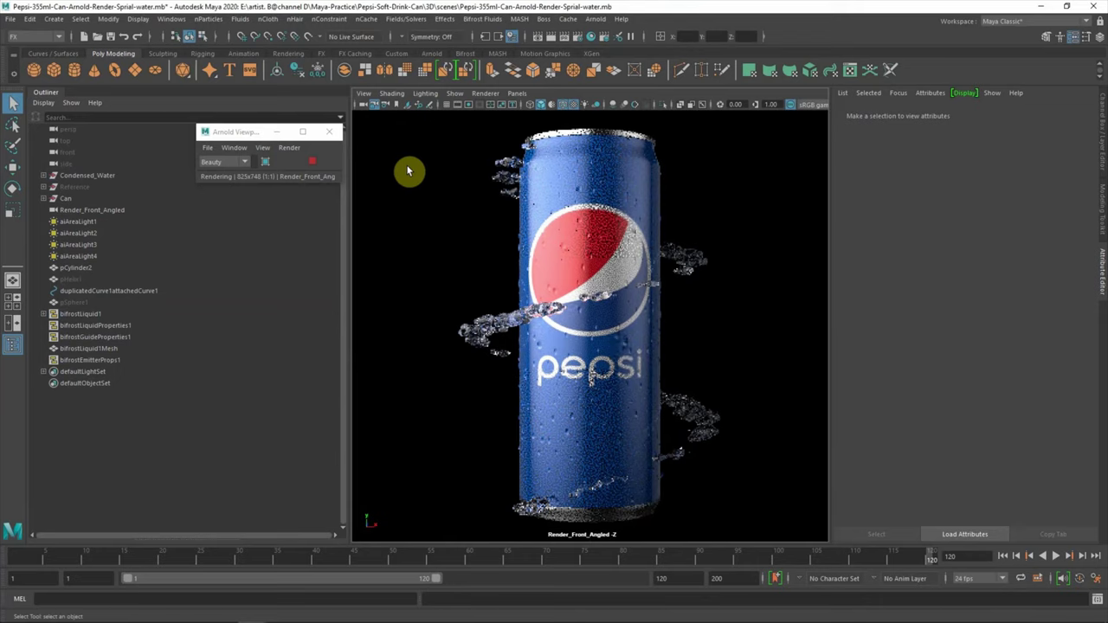